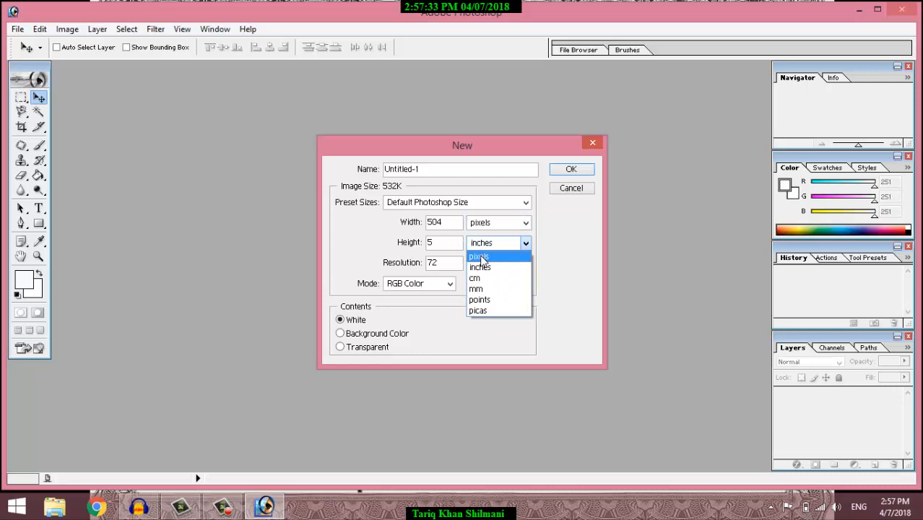
Step: Create a new document in pixels: width 850, height 625, resolution 300 pixels/inch
left_click(480, 257)
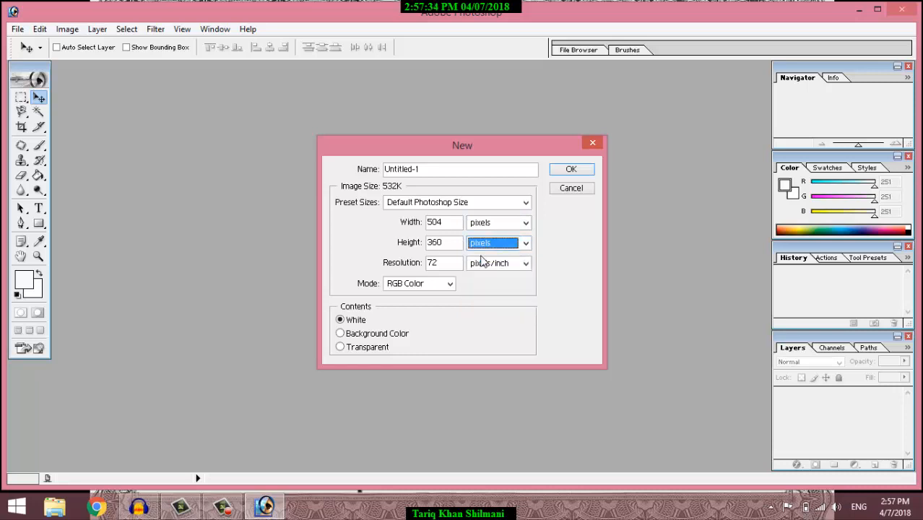
double_click(451, 228)
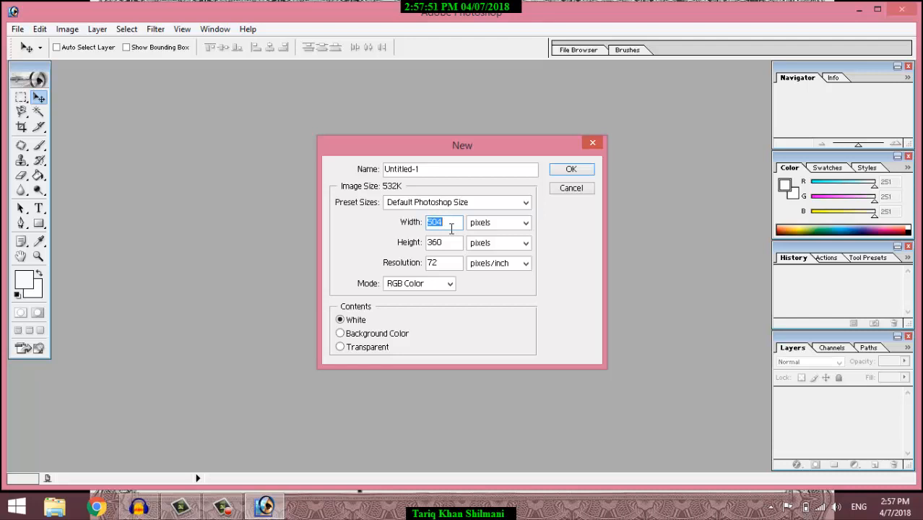
type("859")
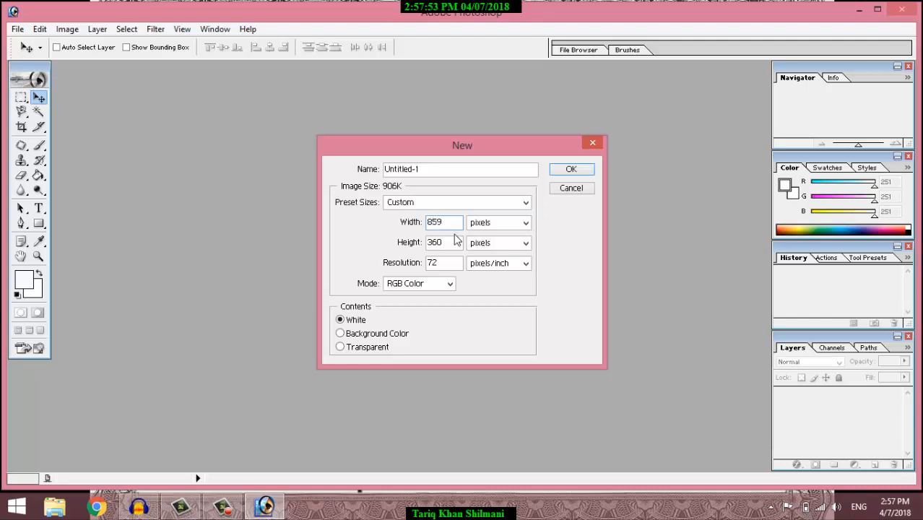
key("BackSpace")
type("0")
left_click(450, 247)
key("BackSpace")
key("BackSpace")
key("BackSpace")
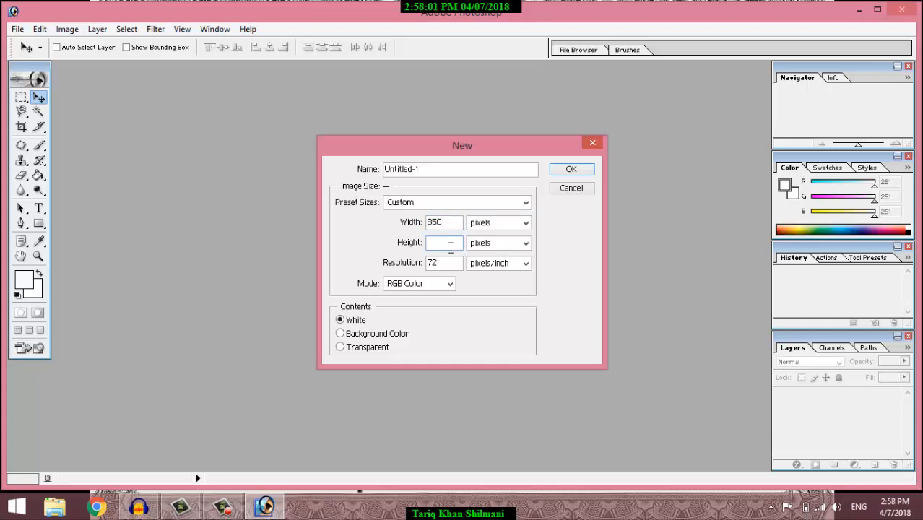
type("625")
key("BackSpace")
key("BackSpace")
type("300")
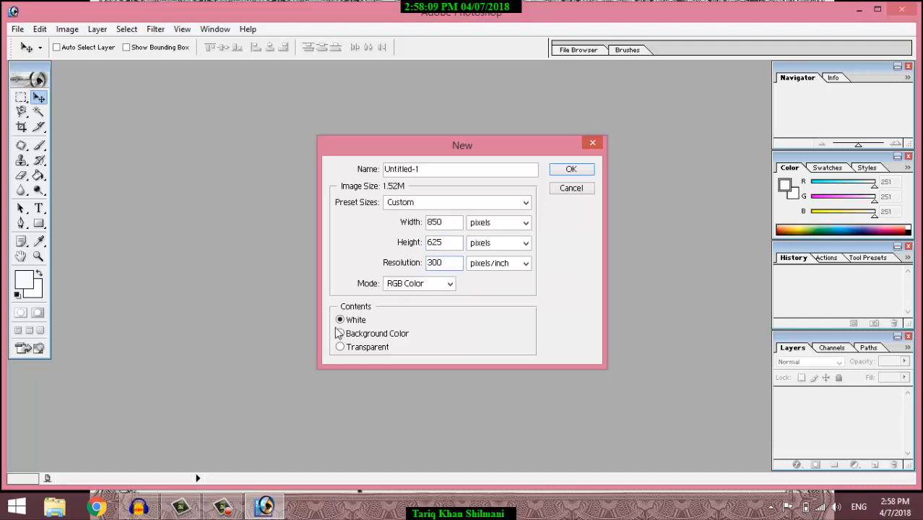
left_click(567, 170)
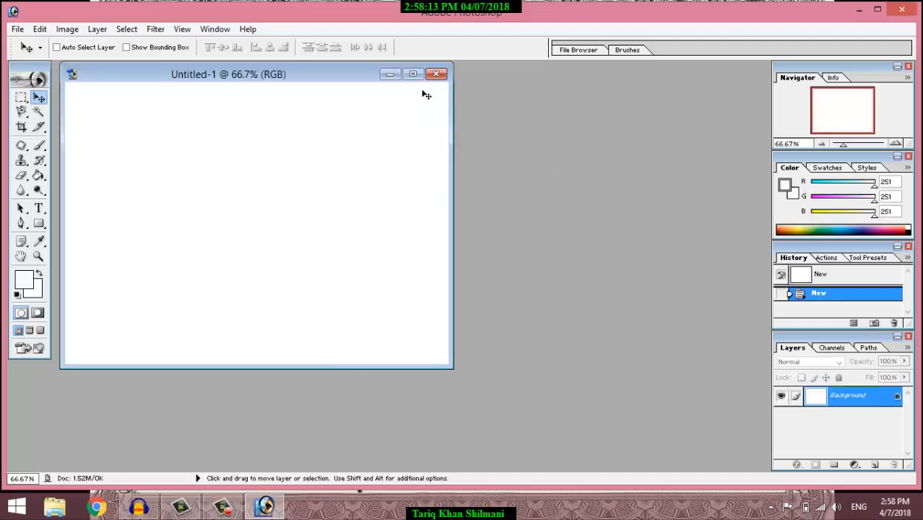
Step: Maximise the new document window and pick the Type tool
left_click_drag(346, 74, 412, 102)
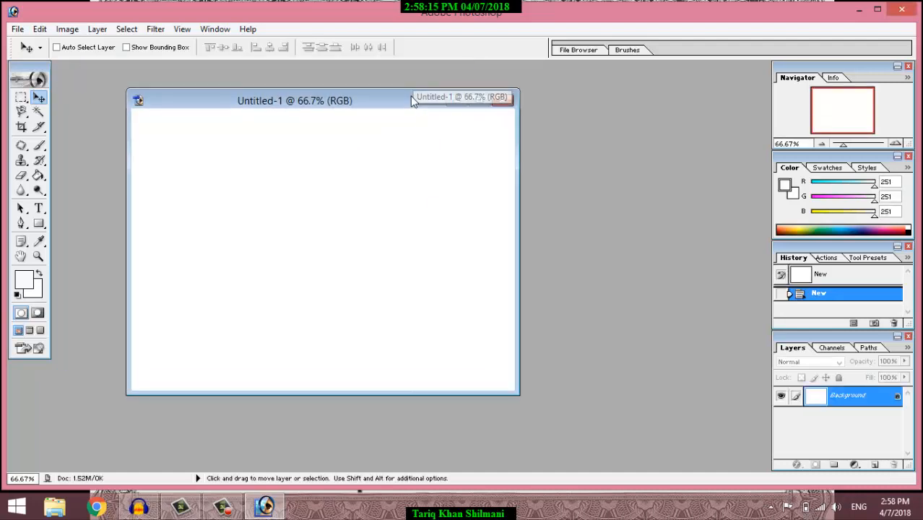
left_click(477, 100)
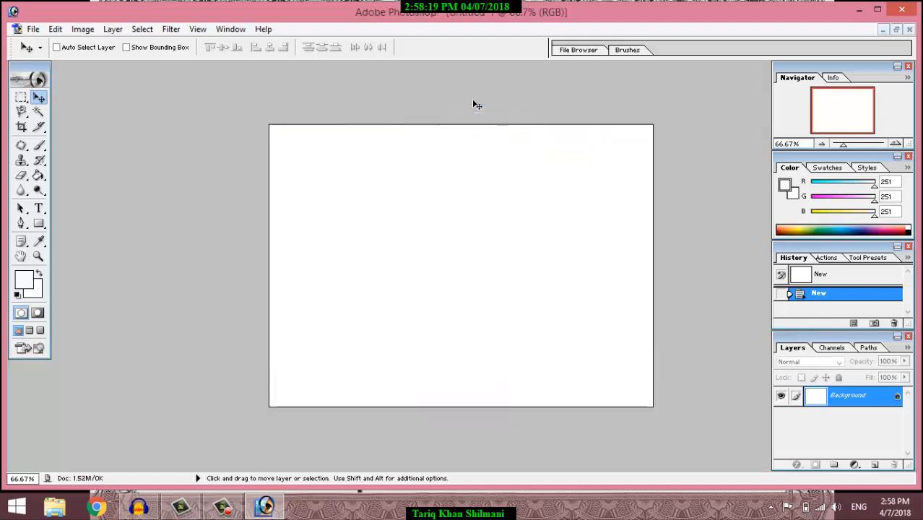
left_click(39, 209)
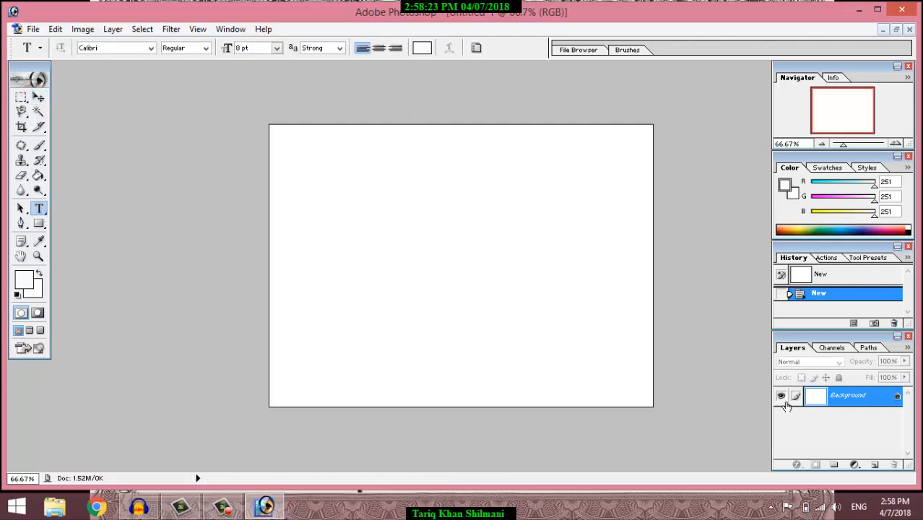
Step: Convert the Background into Layer 0 and place a text cursor on the canvas
double_click(845, 403)
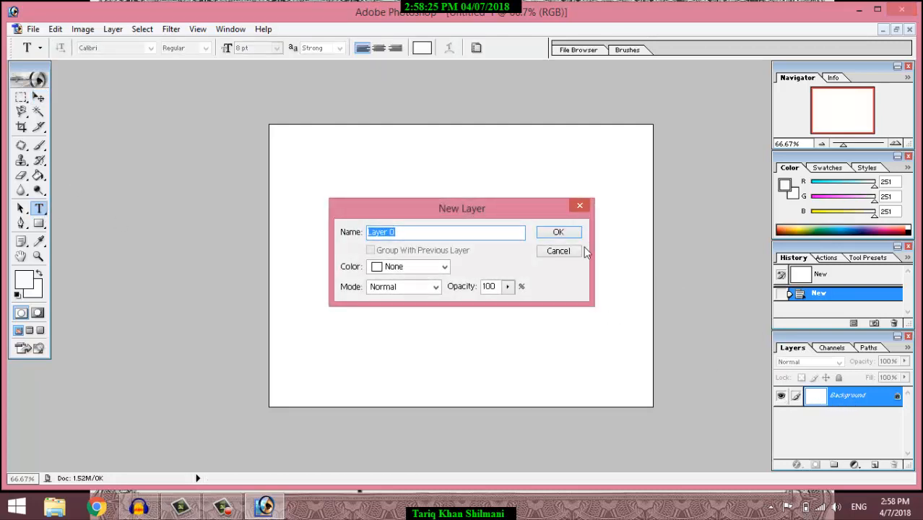
left_click(558, 231)
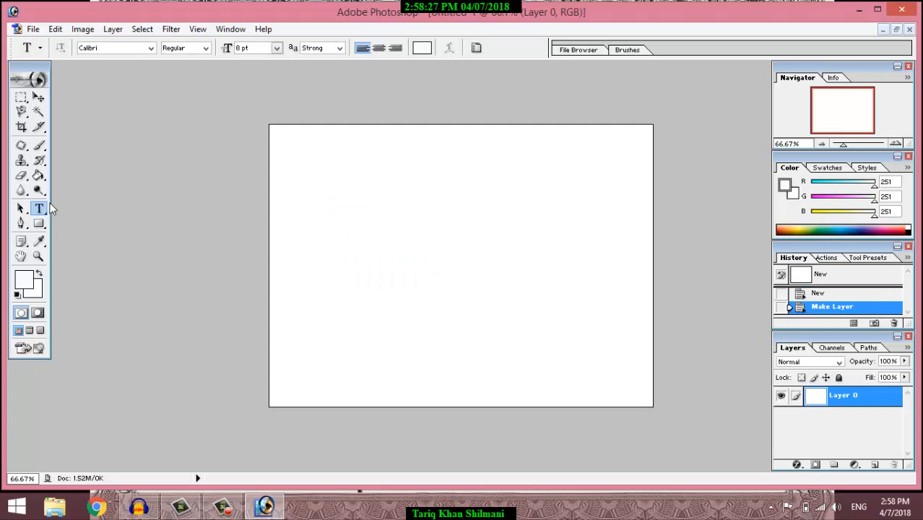
left_click(295, 168)
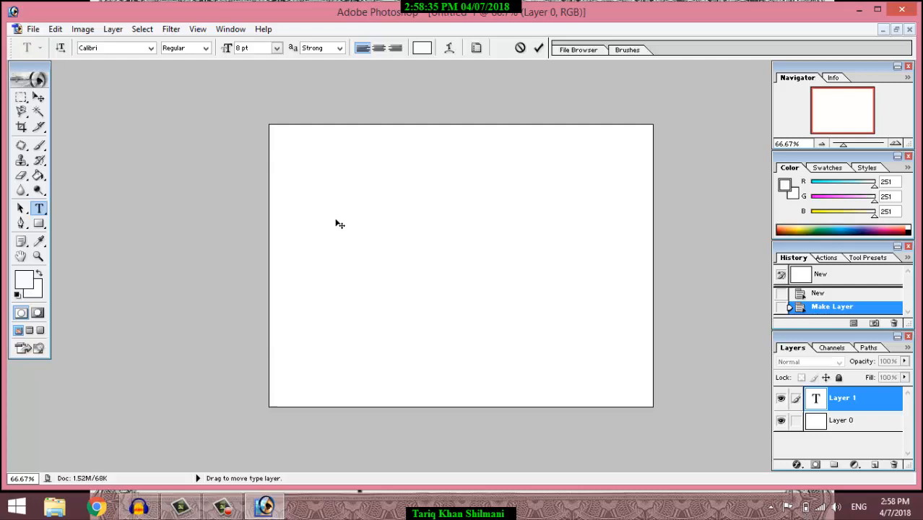
Step: Set a near-black foreground and type the title 'TEACHING EXPERIENCE CERTIFICATE'
left_click(24, 279)
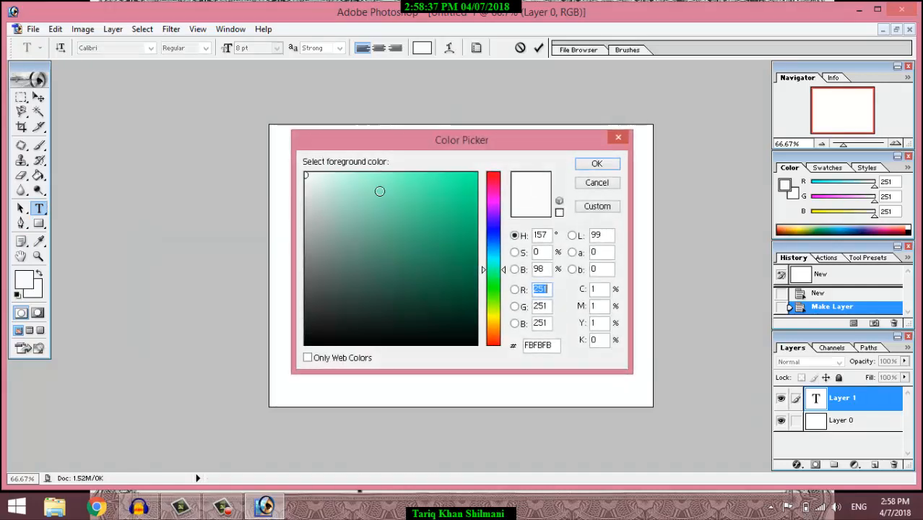
left_click(475, 343)
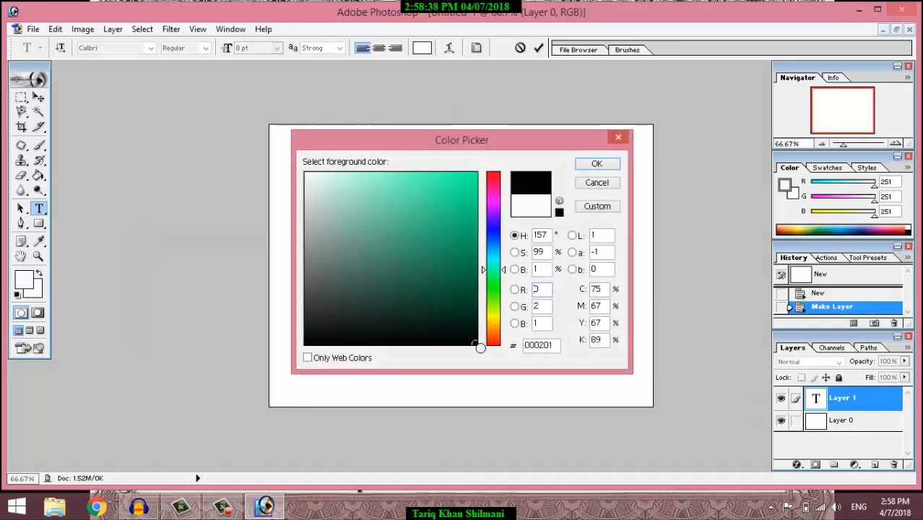
left_click(597, 163)
type("T")
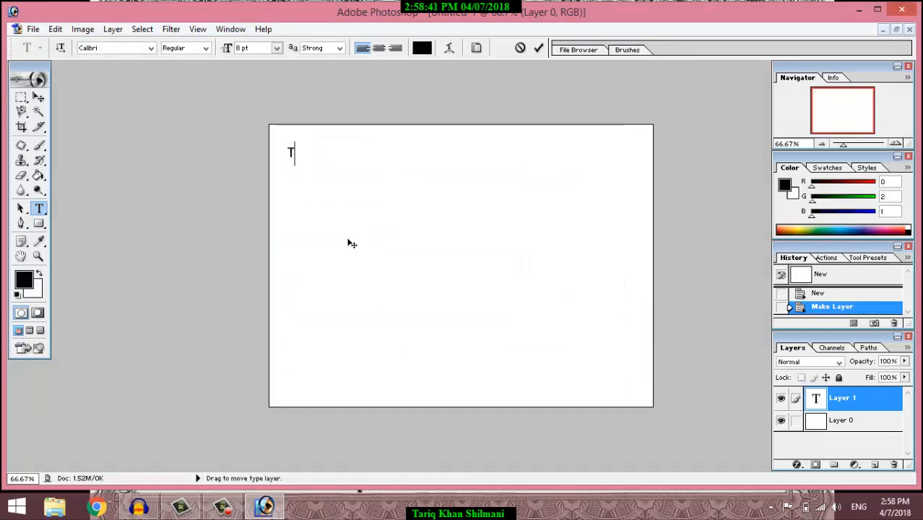
type("EAC HING")
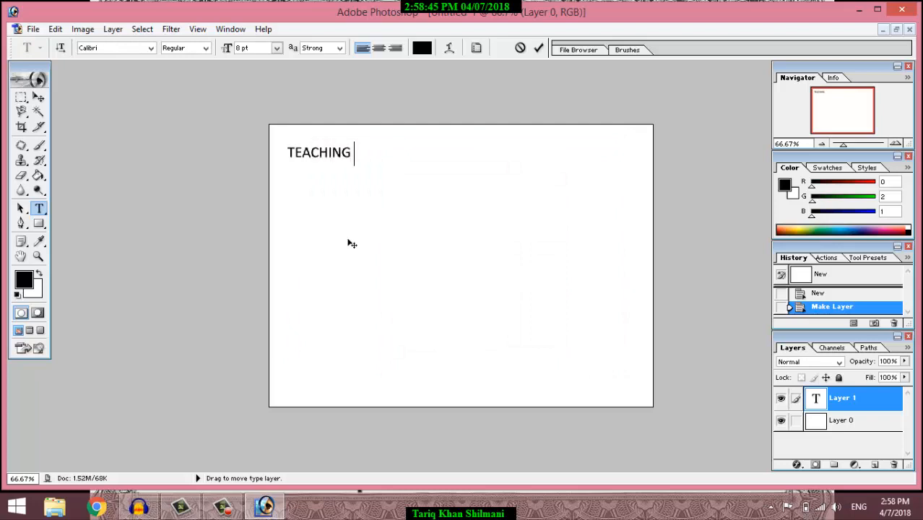
type(" EXPERIENCE")
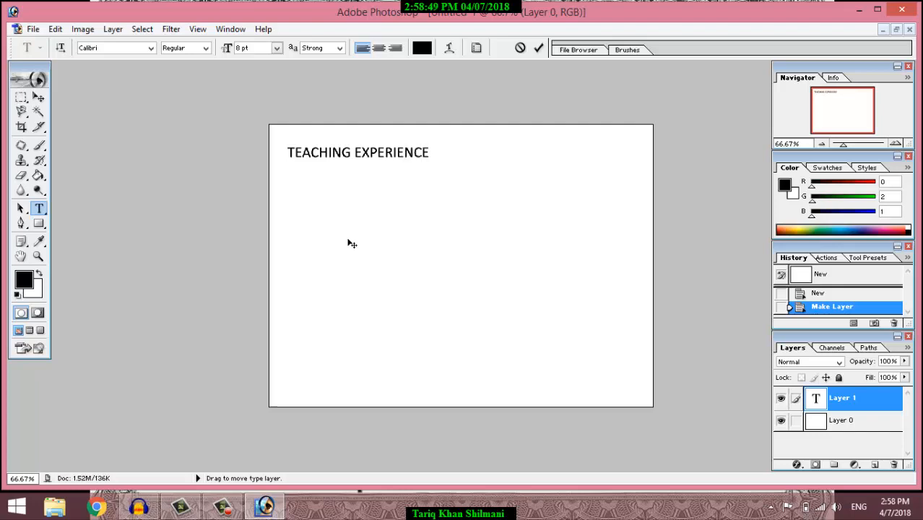
type(" CERTIFICATE")
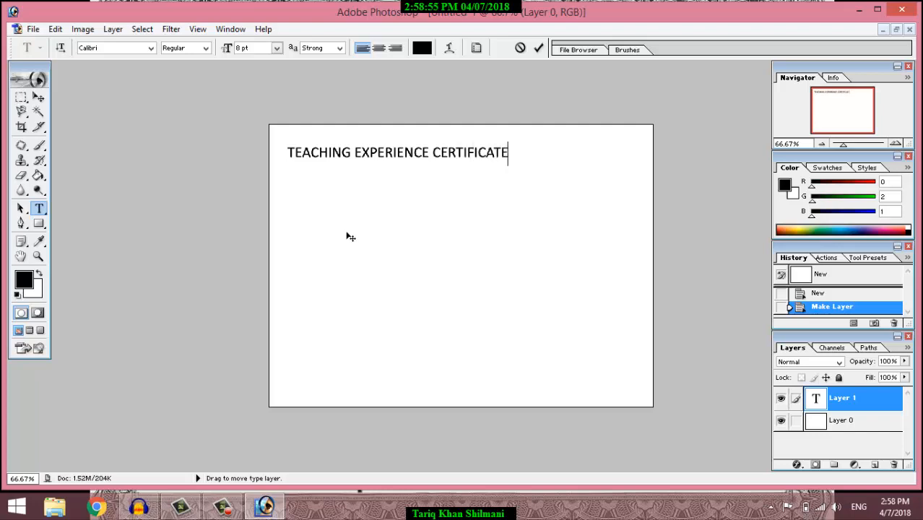
triple_click(347, 153)
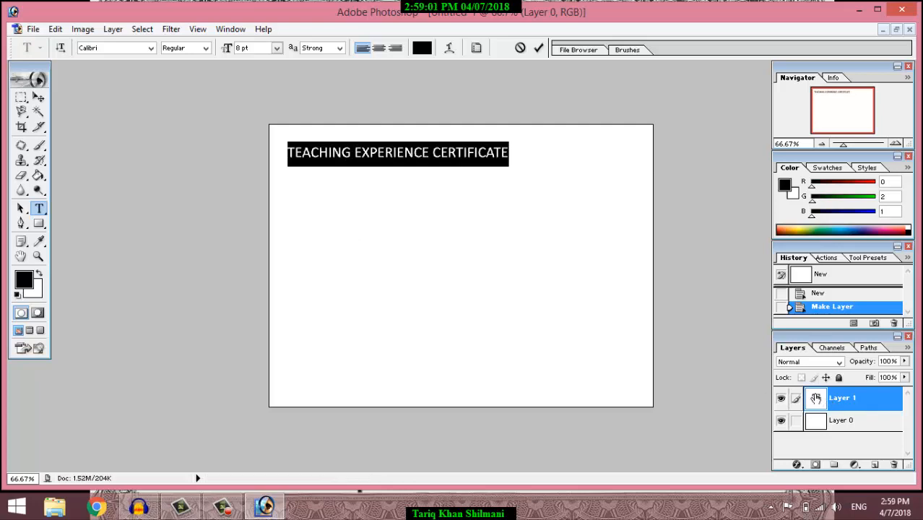
left_click(38, 96)
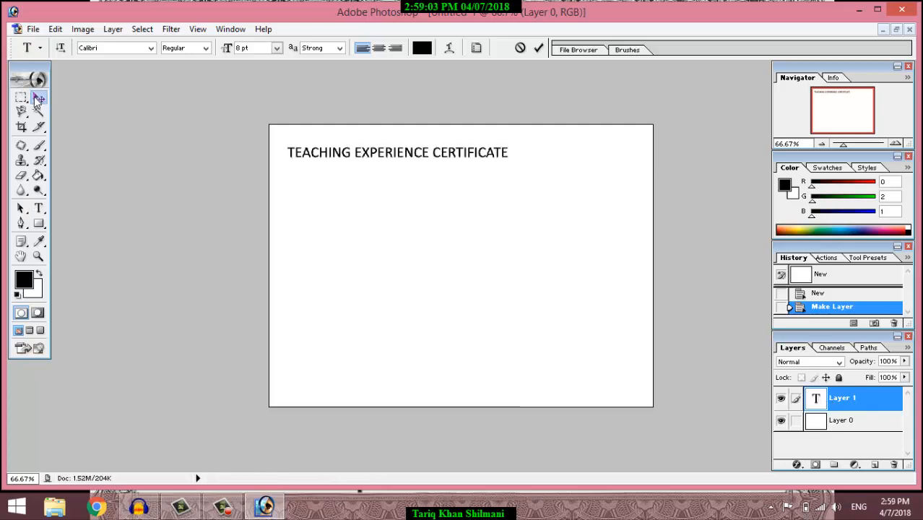
Step: Centre the title along the top, enlarge it to 10 pt, and open Warp Text
left_click_drag(334, 154, 387, 160)
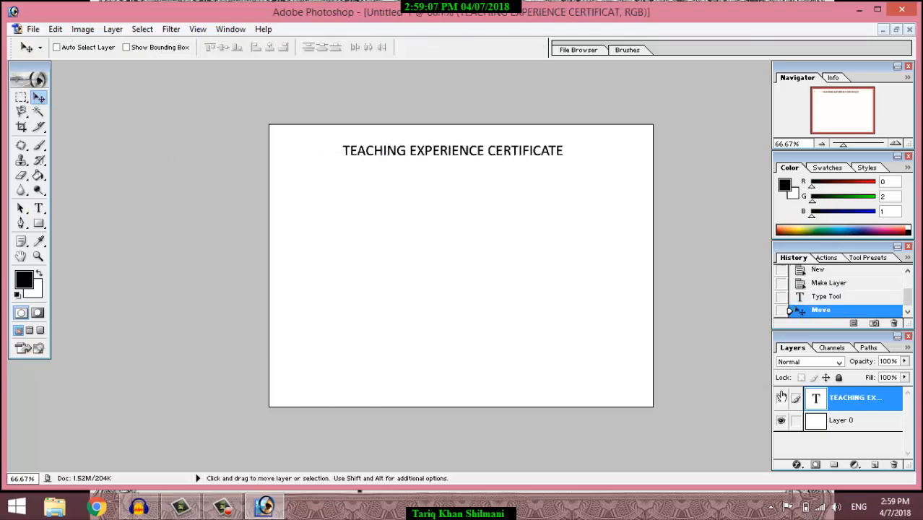
double_click(816, 402)
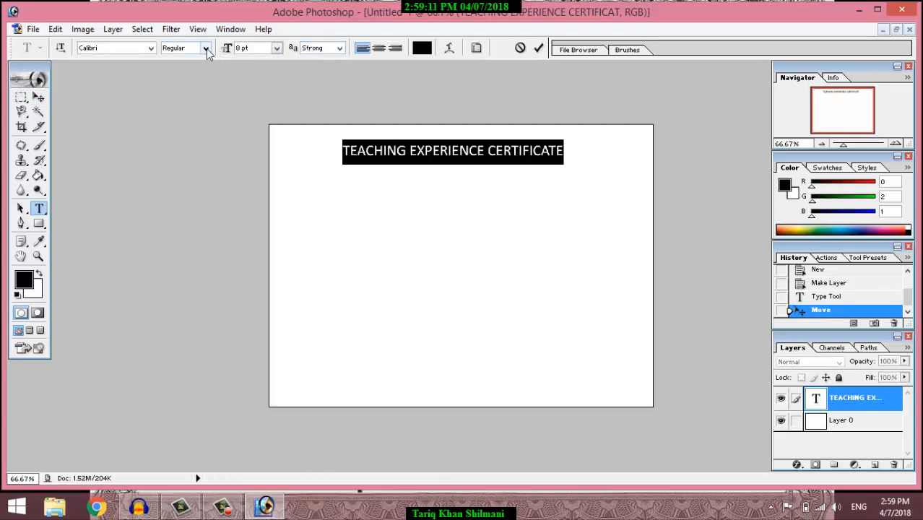
left_click(276, 48)
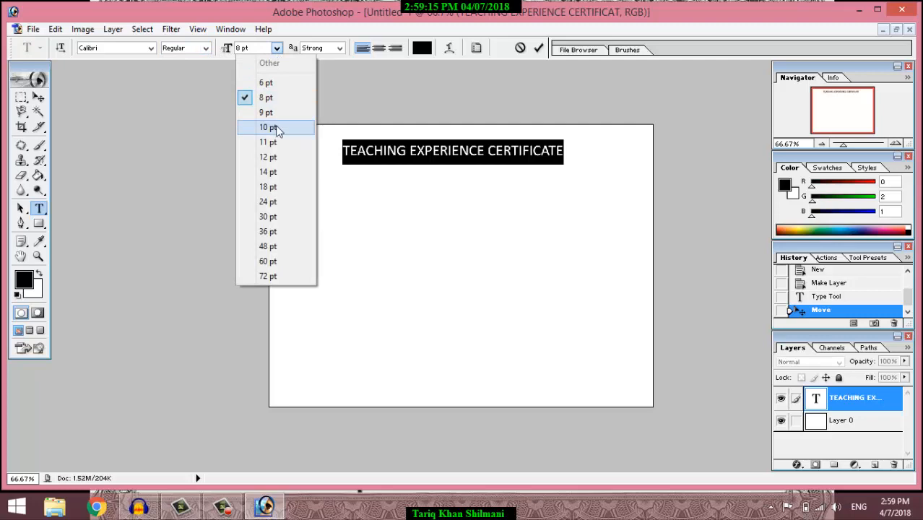
left_click(277, 127)
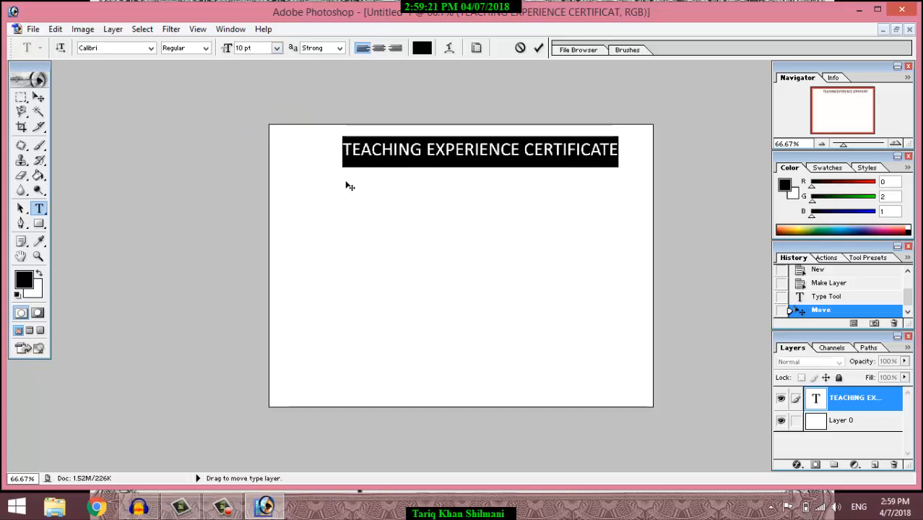
left_click(449, 48)
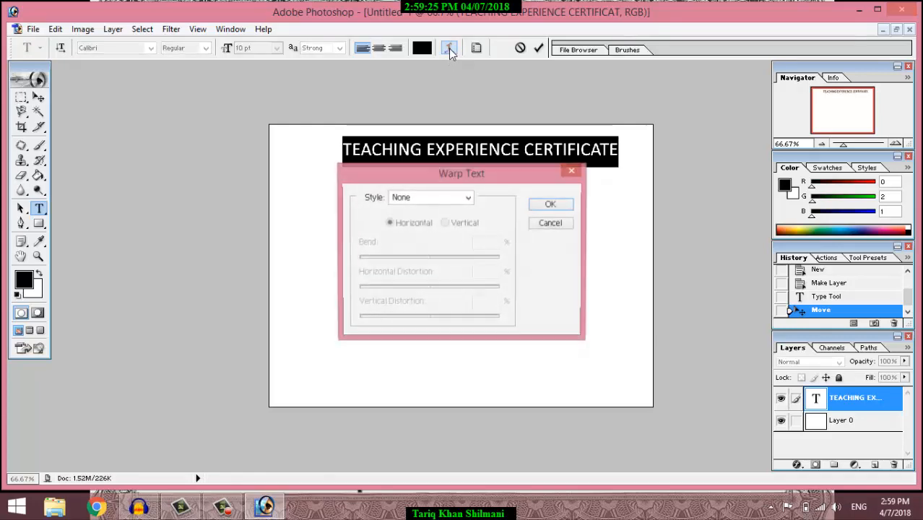
Step: Warp the title with a slightly flattened Arc style and drag it lower near the top
left_click(468, 199)
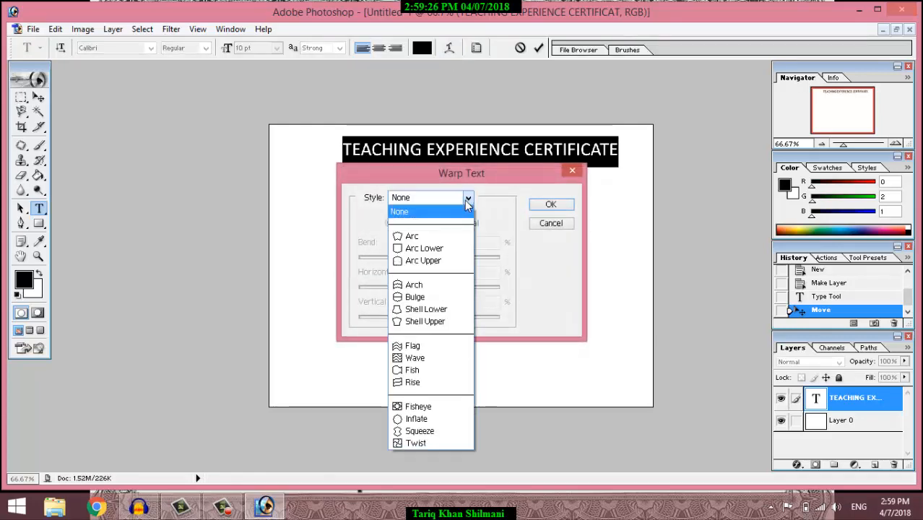
left_click(440, 235)
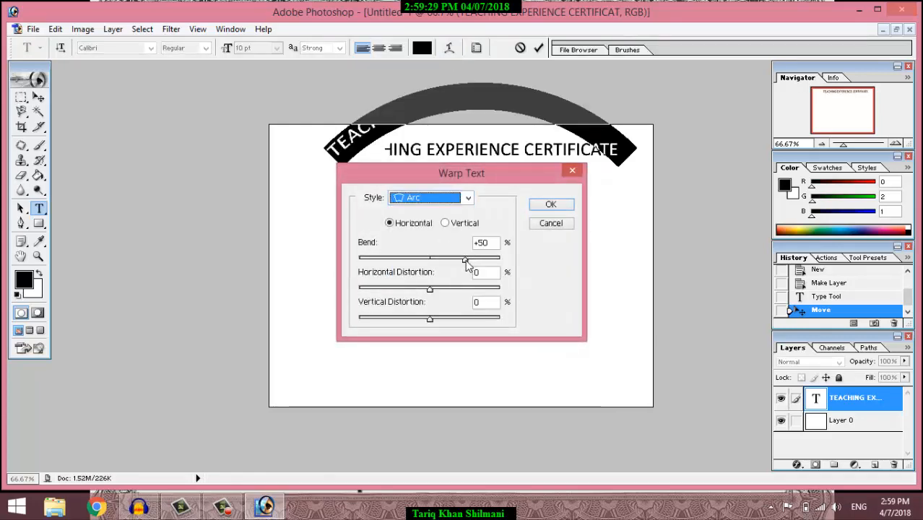
left_click_drag(466, 265, 454, 268)
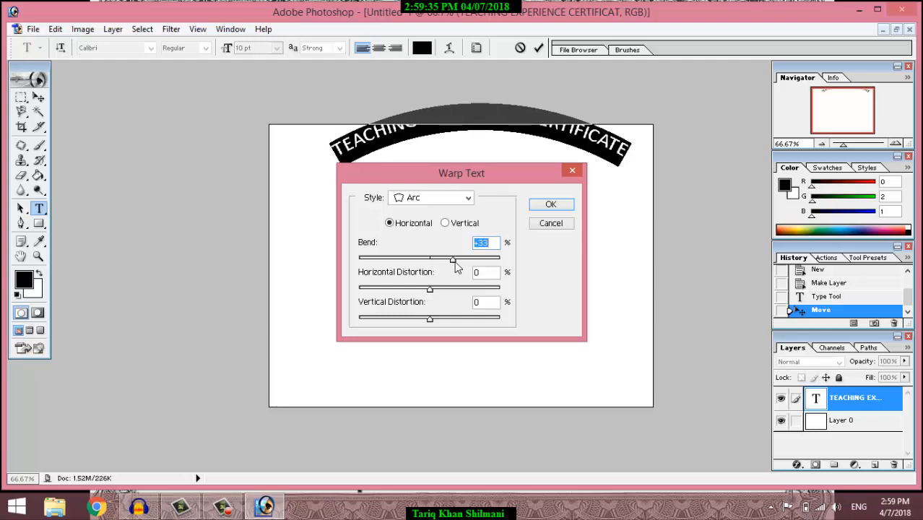
left_click(553, 205)
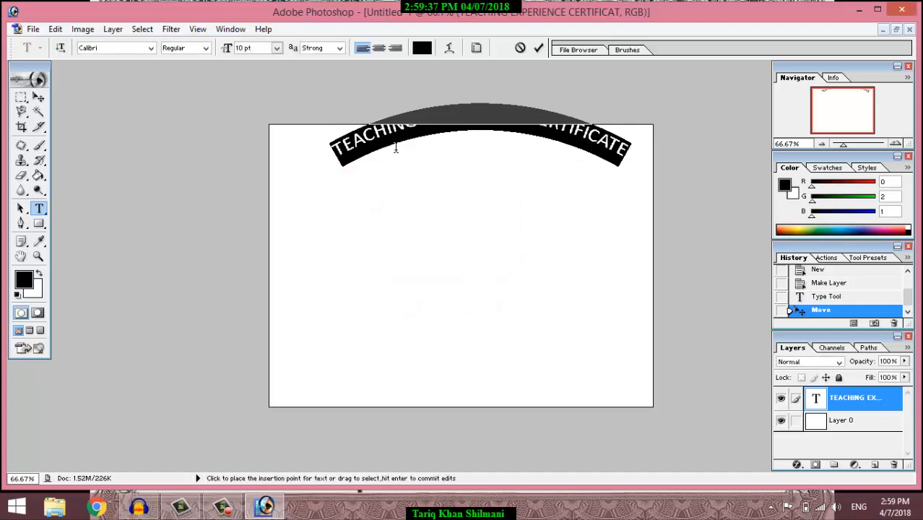
left_click(38, 97)
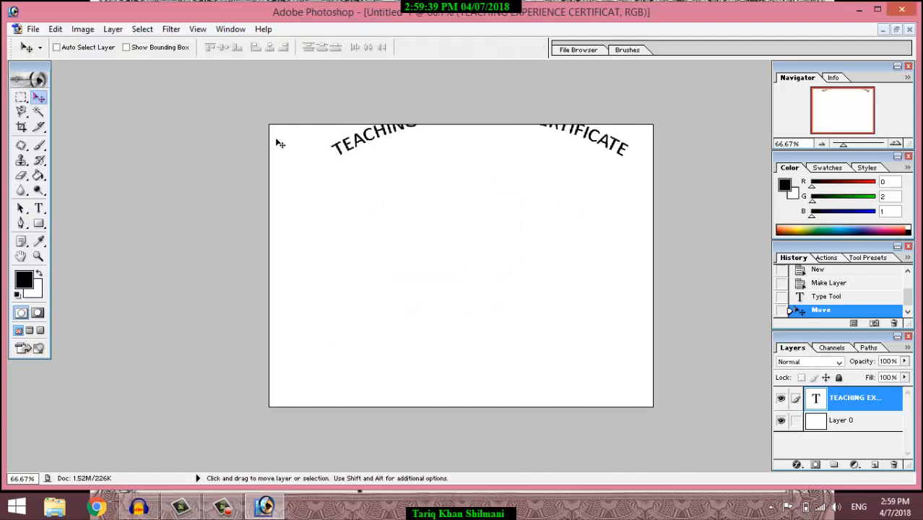
left_click_drag(377, 141, 350, 176)
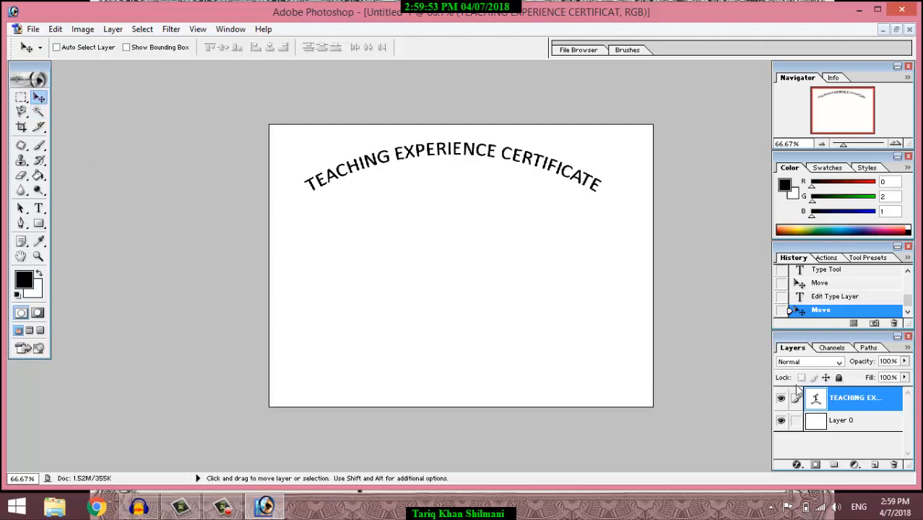
double_click(816, 399)
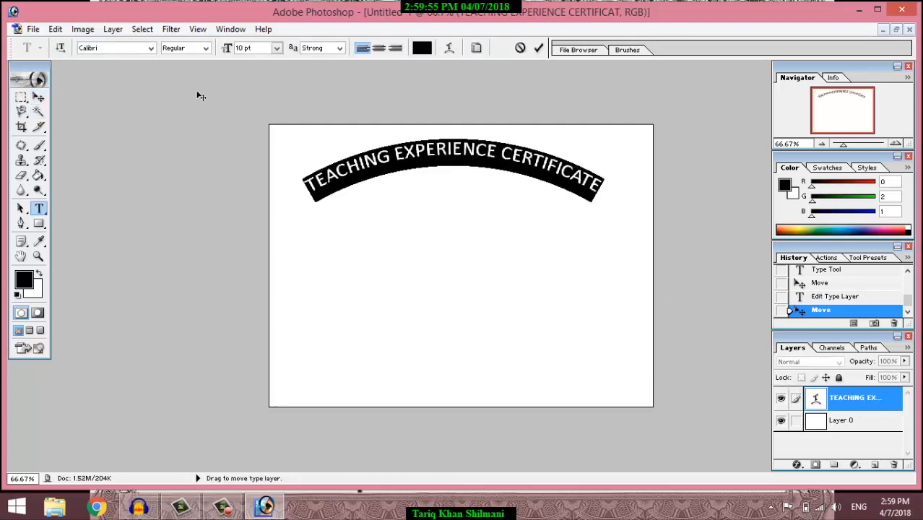
Step: Change the arched heading's font to Georgia and shift it left and down
left_click(151, 48)
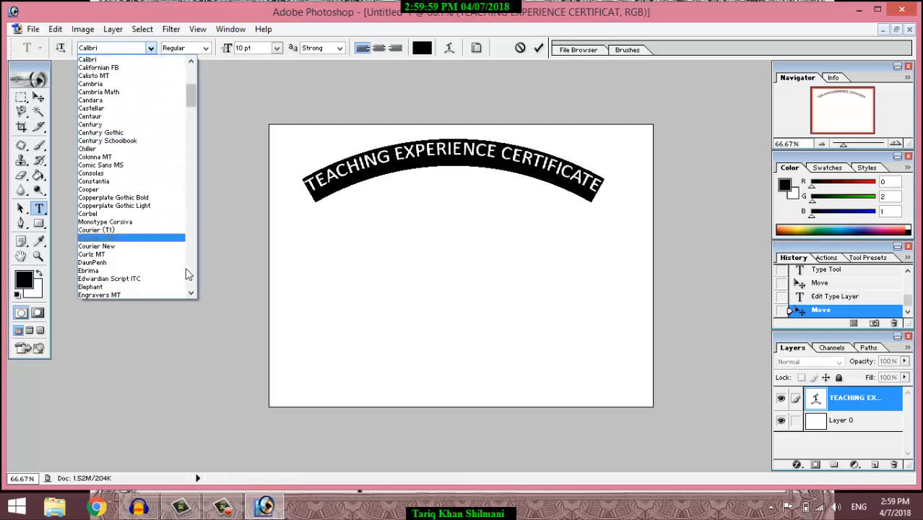
left_click(191, 292)
left_click_drag(193, 292, 192, 292)
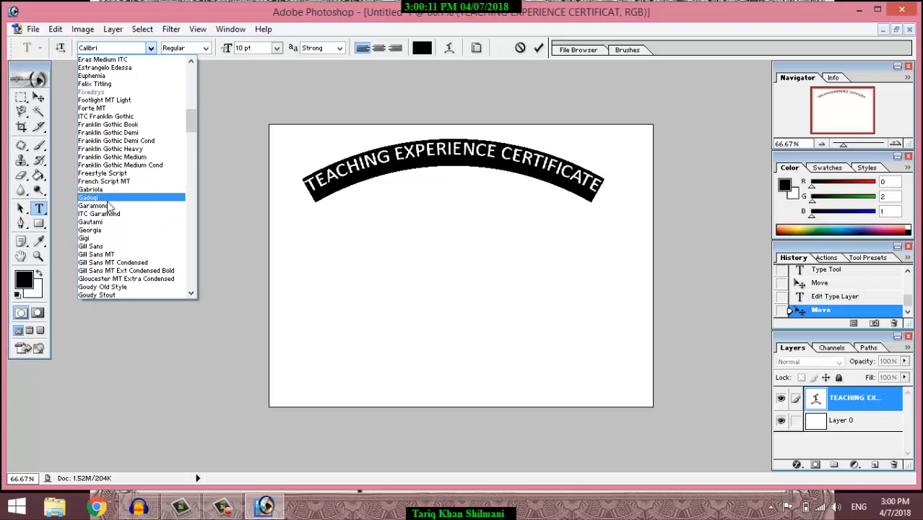
left_click(108, 230)
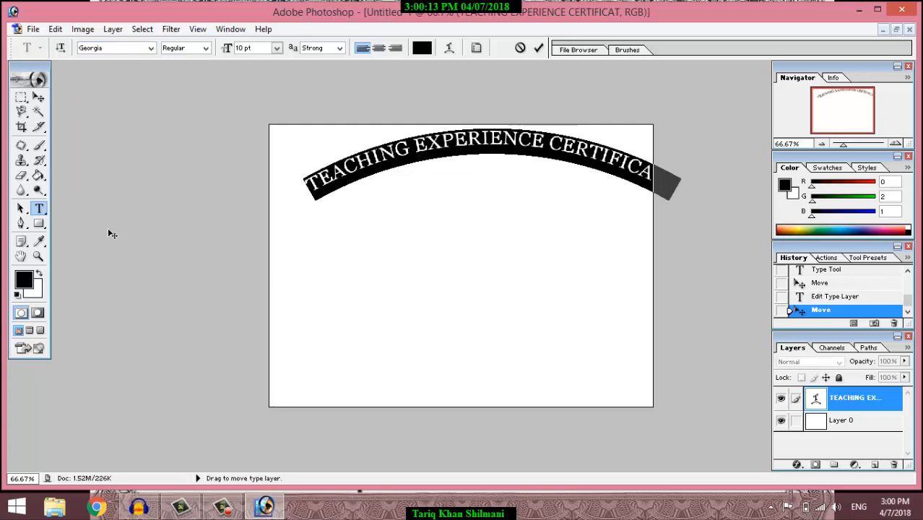
left_click(38, 97)
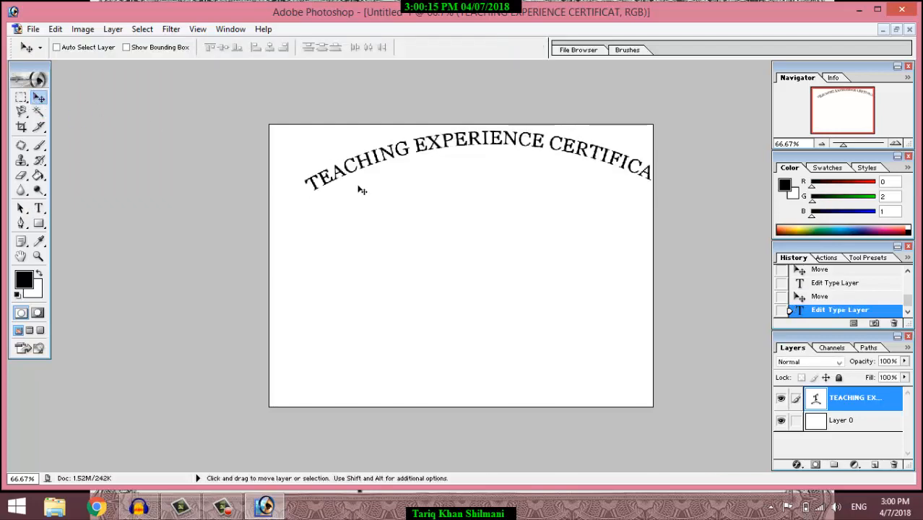
left_click_drag(357, 167, 342, 176)
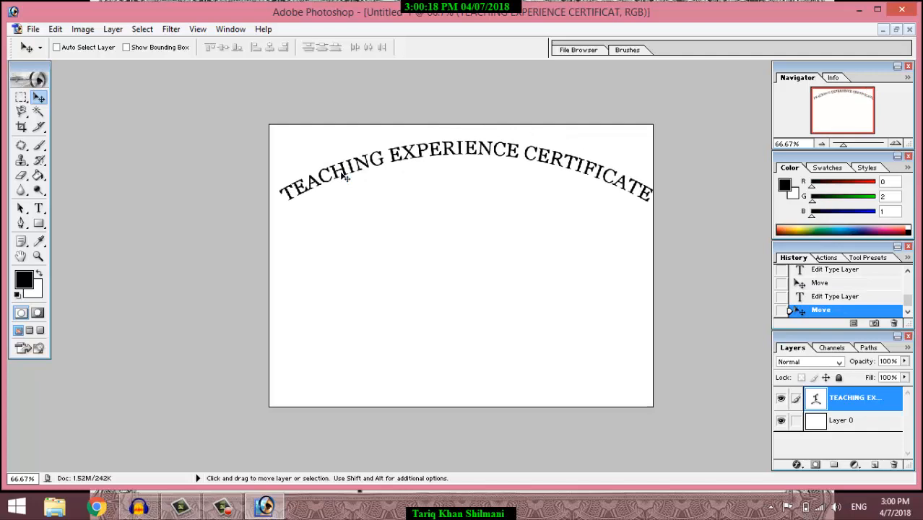
Step: Reduce the heading to 9 pt and nudge it to centre along the top
double_click(836, 399)
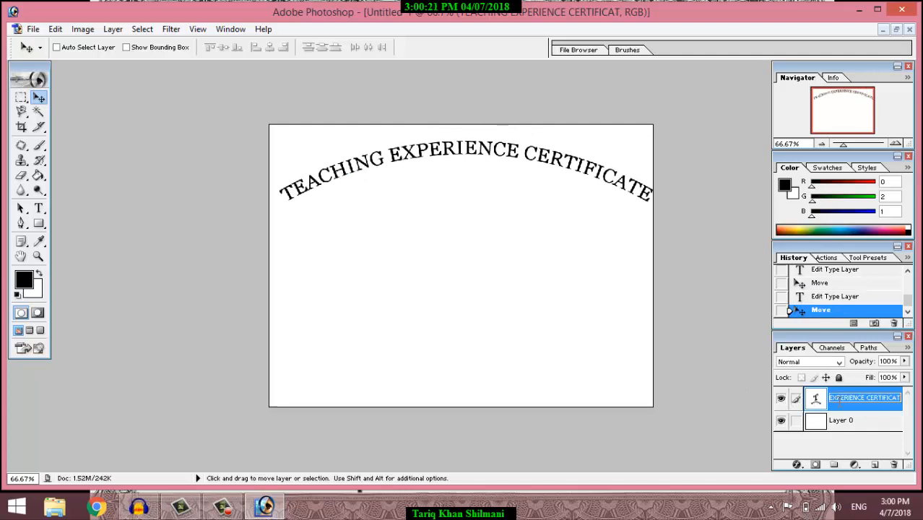
double_click(816, 398)
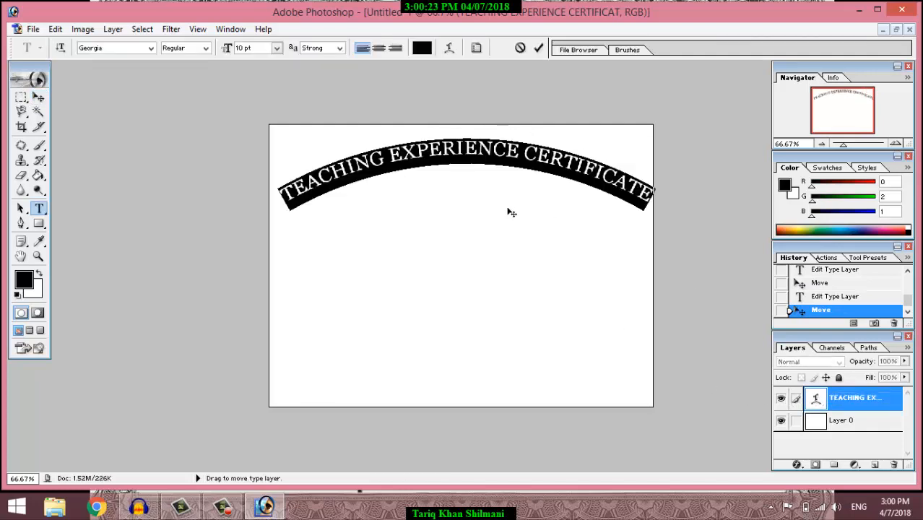
left_click(277, 47)
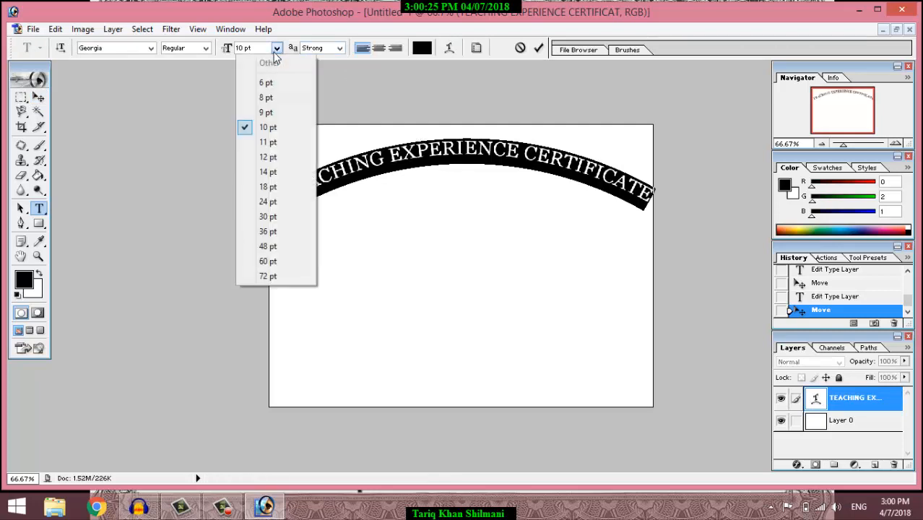
left_click(266, 112)
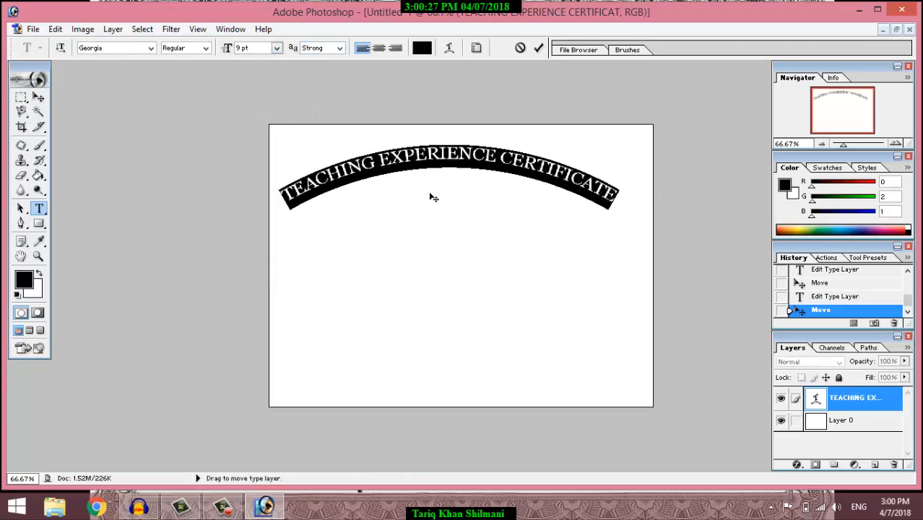
left_click(38, 97)
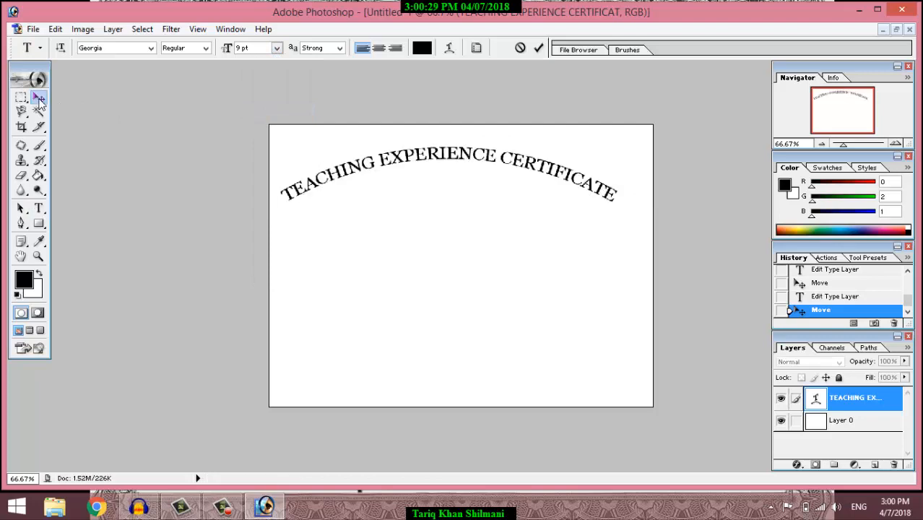
left_click_drag(390, 162, 397, 154)
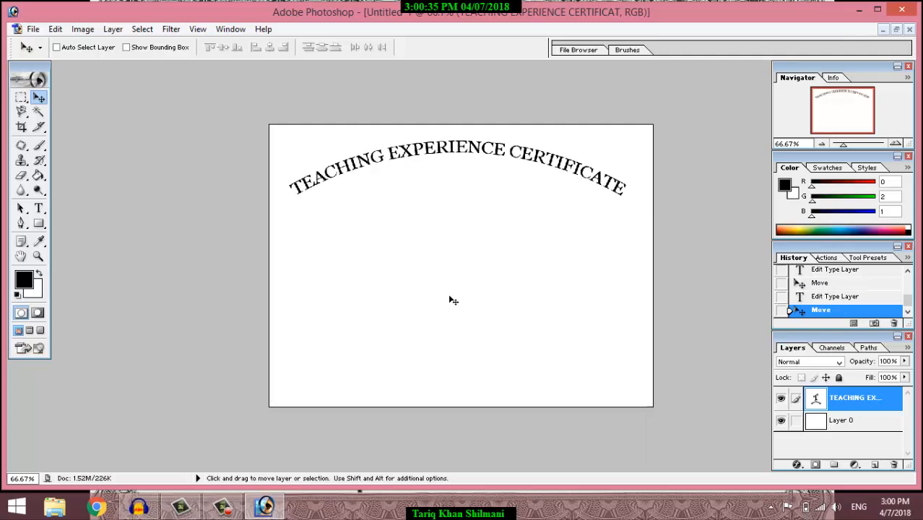
Step: Add a new empty layer and drag out a text box on the left below the heading
left_click(39, 210)
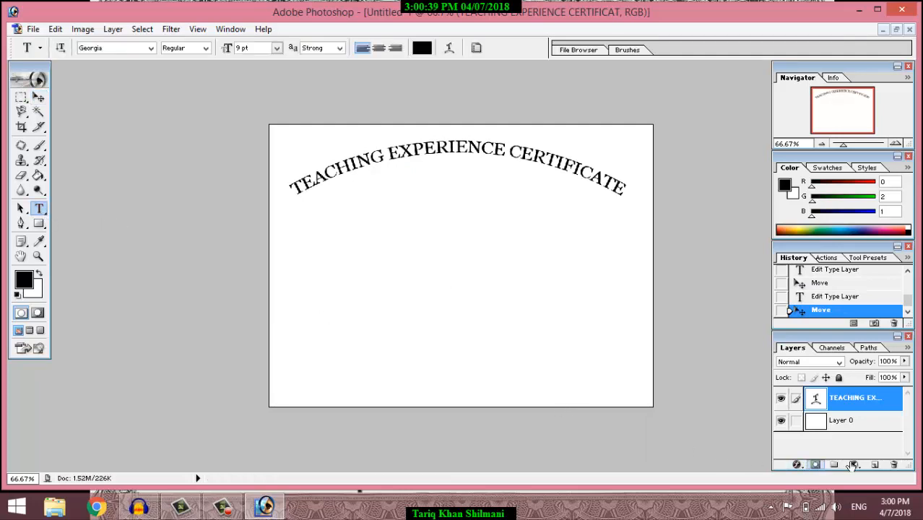
left_click(876, 464)
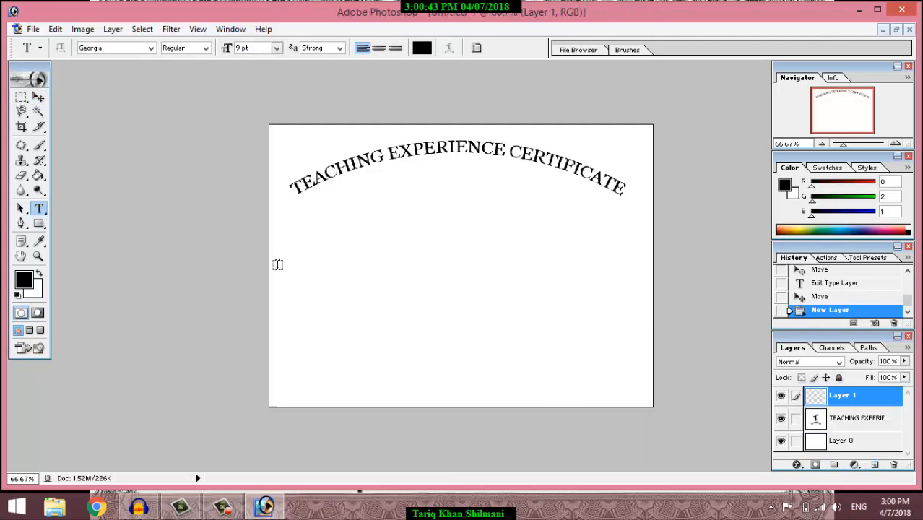
left_click_drag(272, 254, 323, 259)
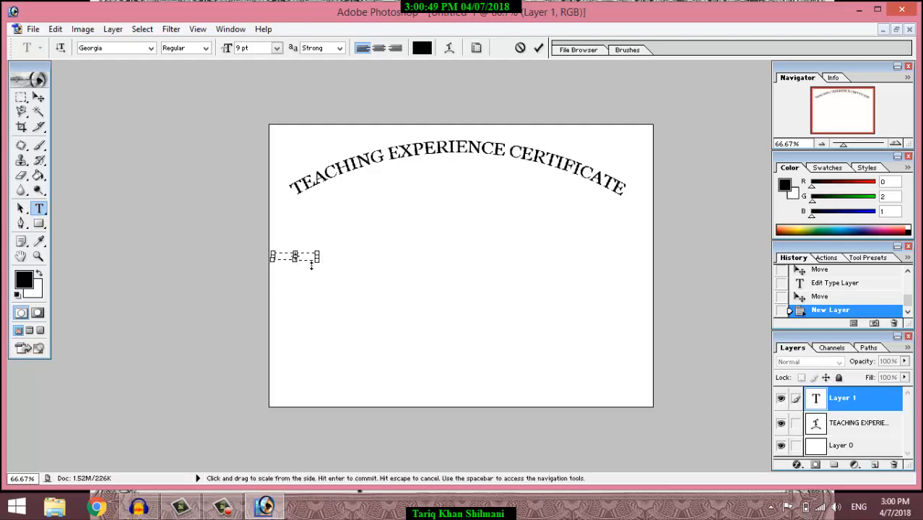
Step: Commit the empty text box and place another empty text layer on the page
left_click(39, 96)
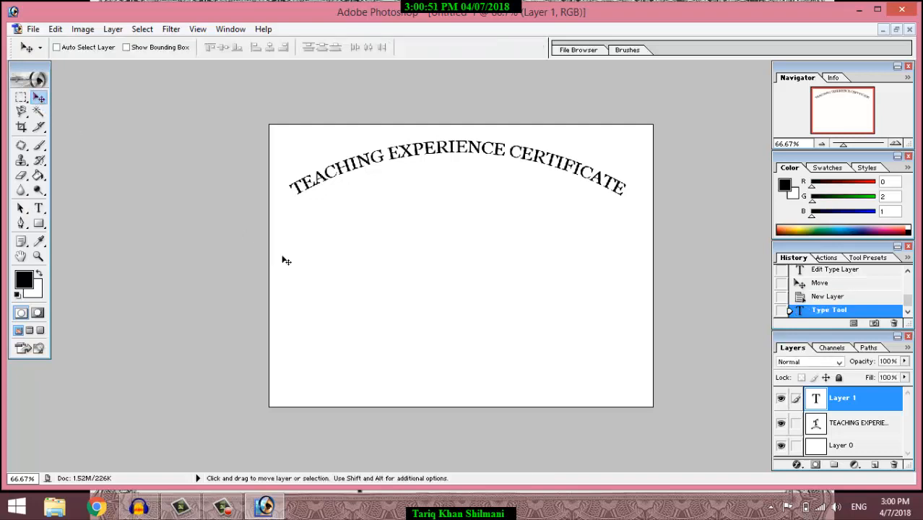
left_click(40, 209)
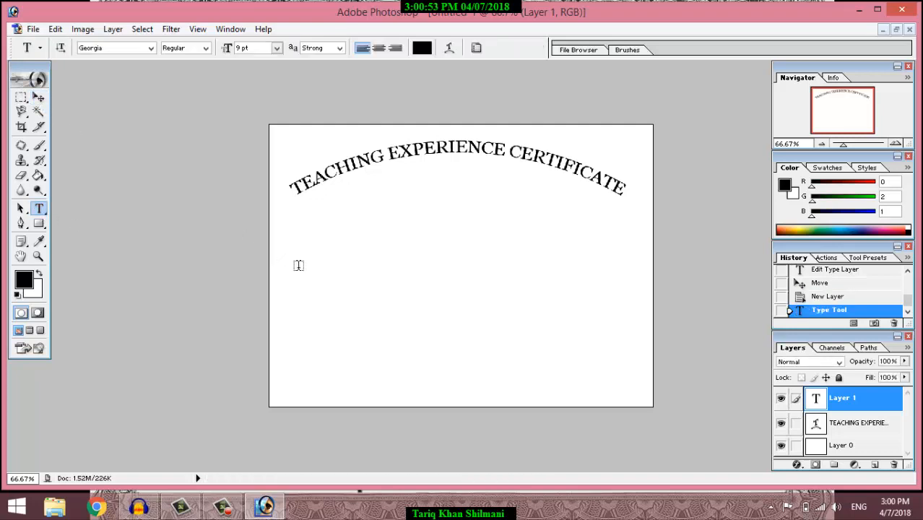
left_click(392, 274)
left_click(842, 397)
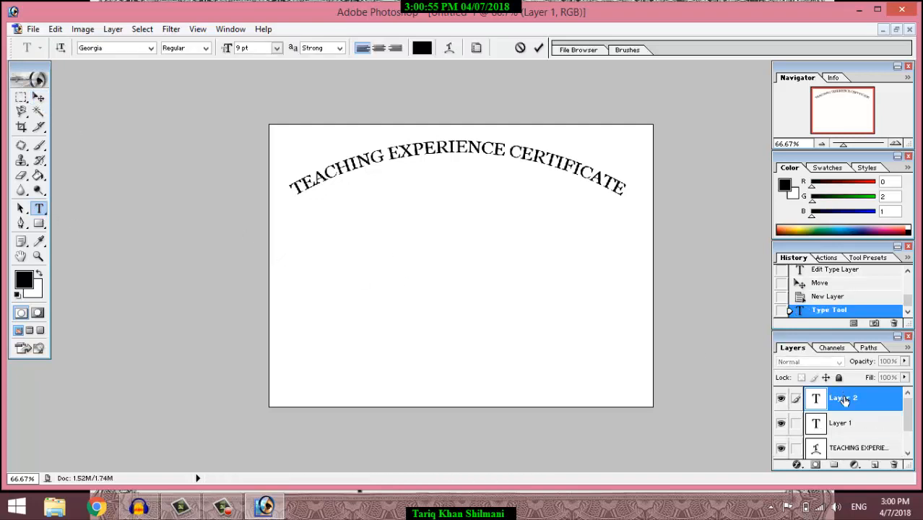
Step: Delete the stray Layer 2, leaving Layer 1 above the heading
right_click(858, 400)
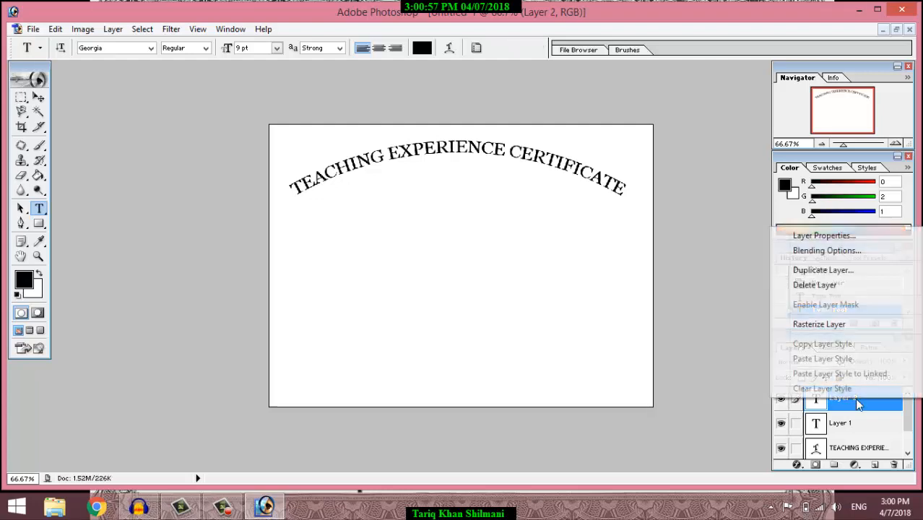
left_click(824, 286)
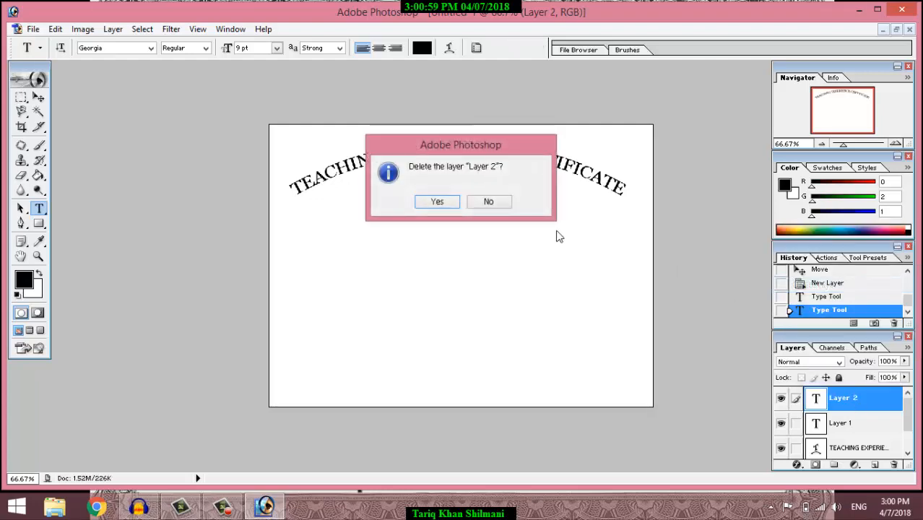
left_click(437, 200)
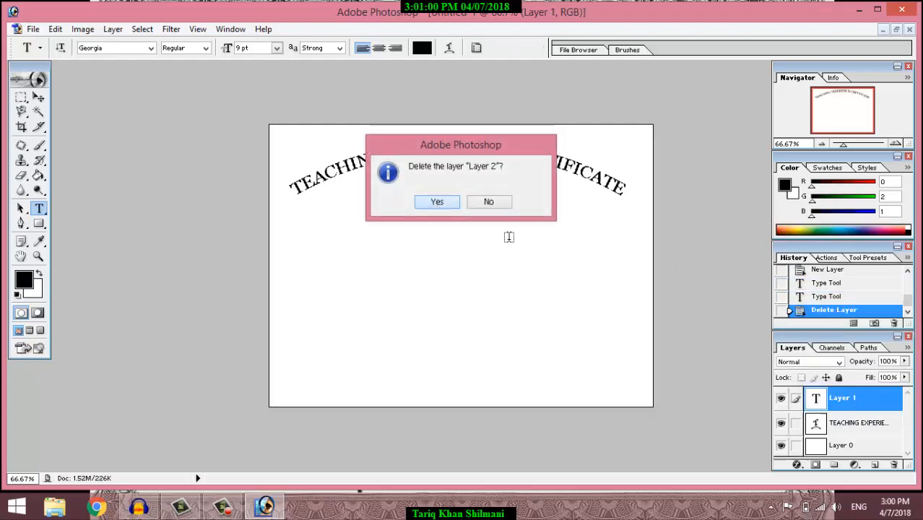
double_click(832, 401)
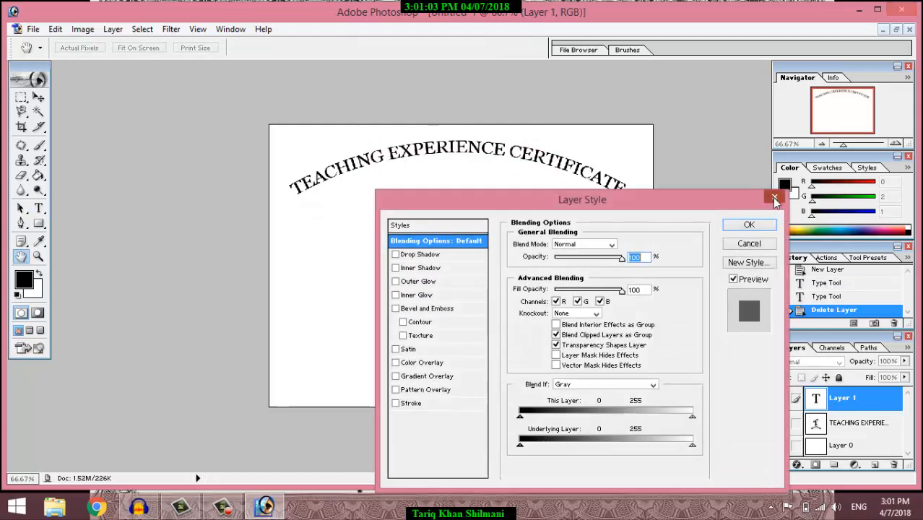
Step: Close Layer Style and type a trial 'To' text into Layer 1
left_click(774, 197)
double_click(817, 401)
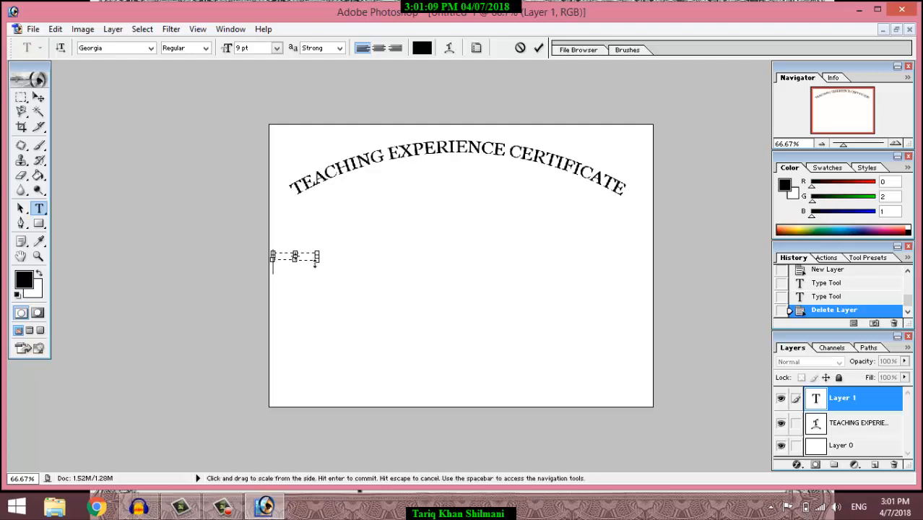
type("To")
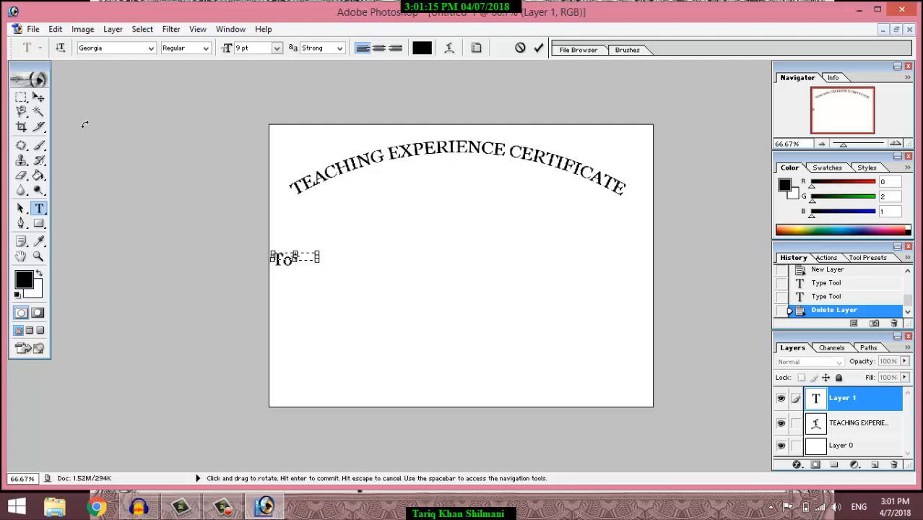
left_click(38, 97)
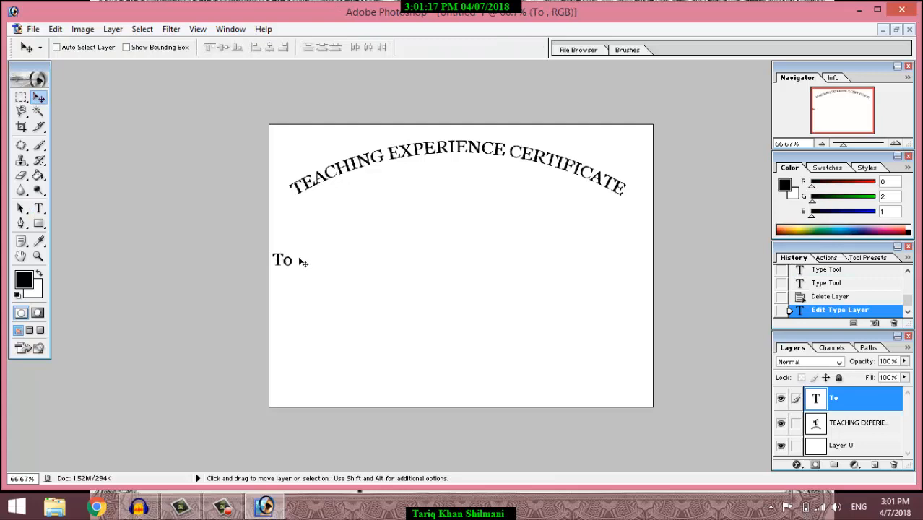
double_click(816, 399)
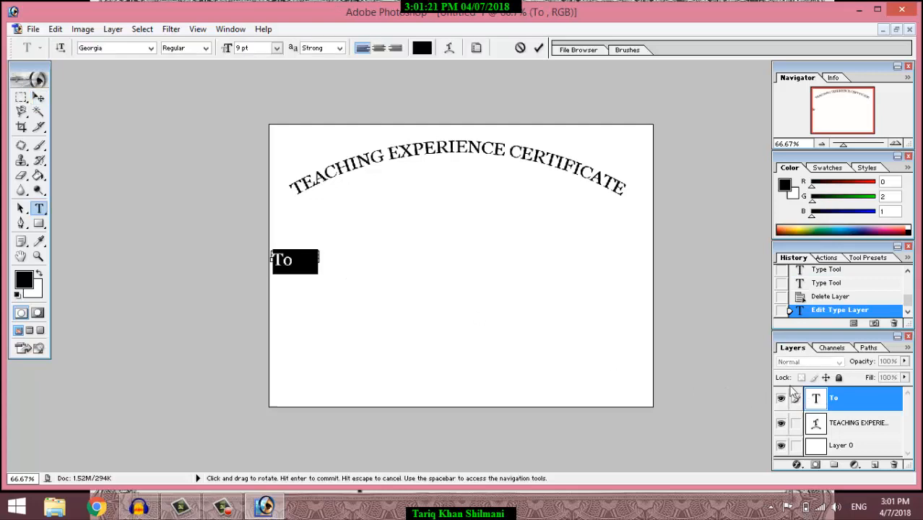
left_click(835, 399)
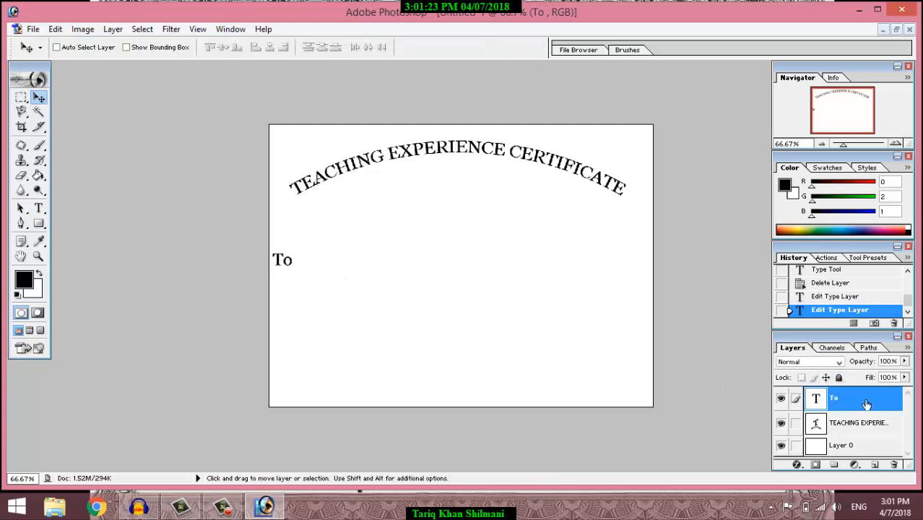
Step: Delete the 'To' type layer
right_click(860, 401)
left_click(815, 287)
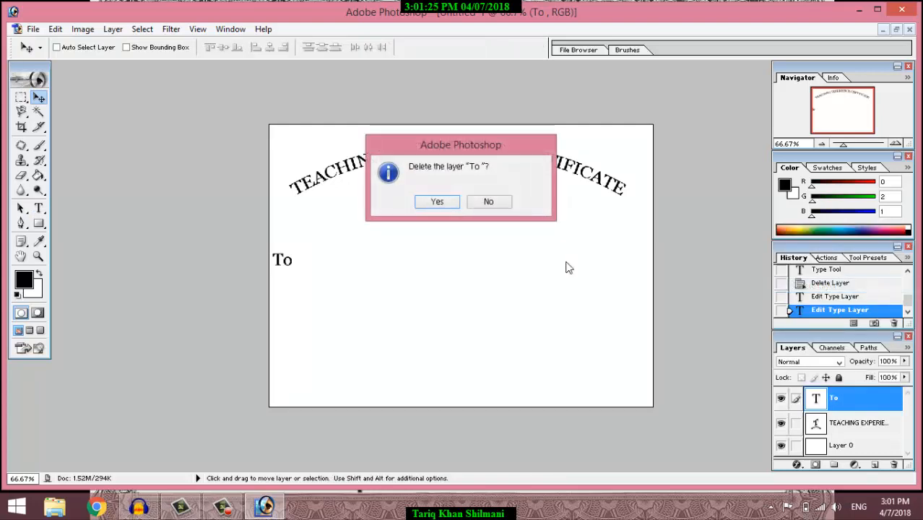
left_click(435, 205)
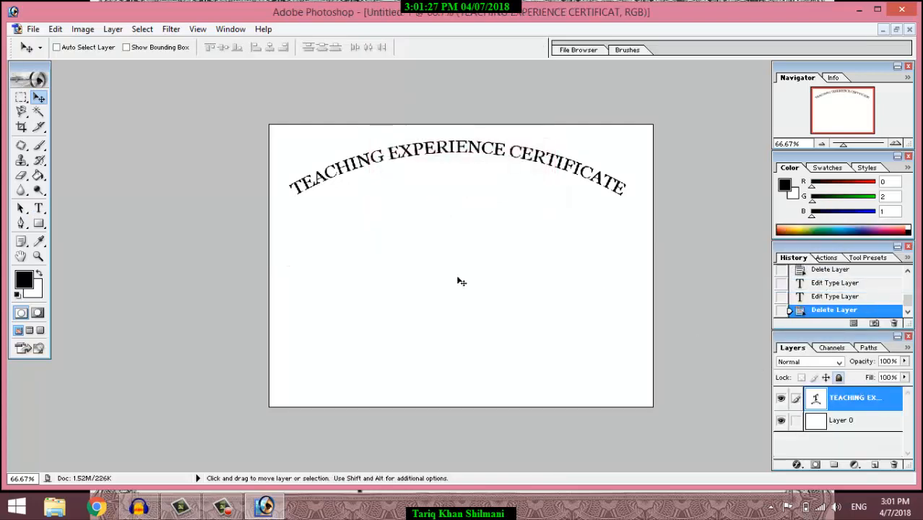
Step: Type 'To Whom It May Concern' below the heading and drag it to centre
left_click(40, 210)
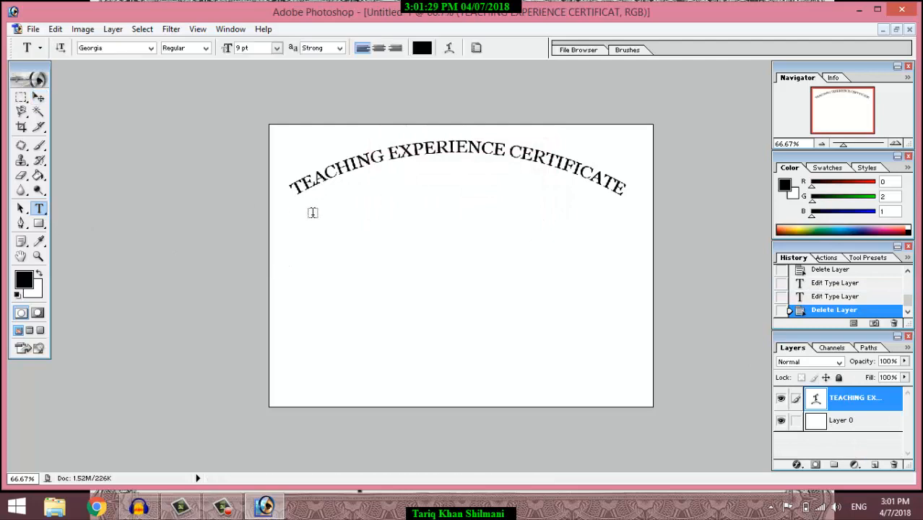
left_click(332, 246)
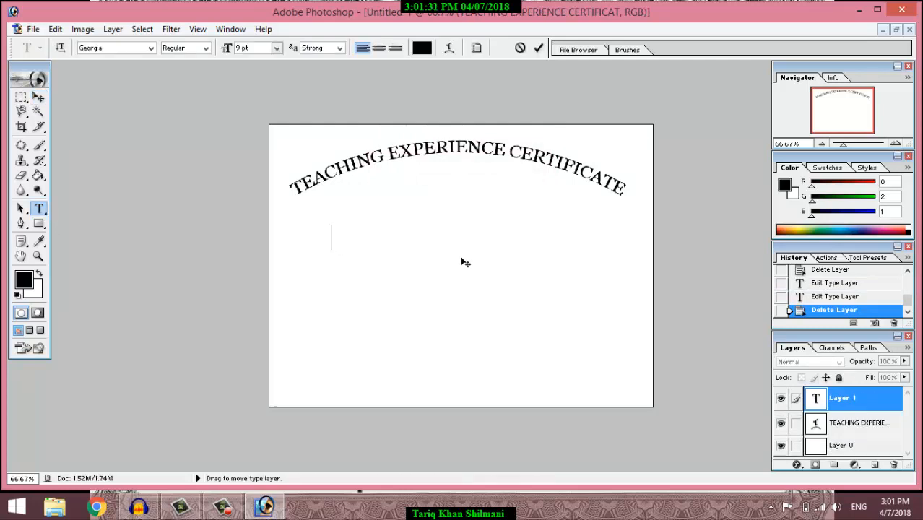
type("To Whom")
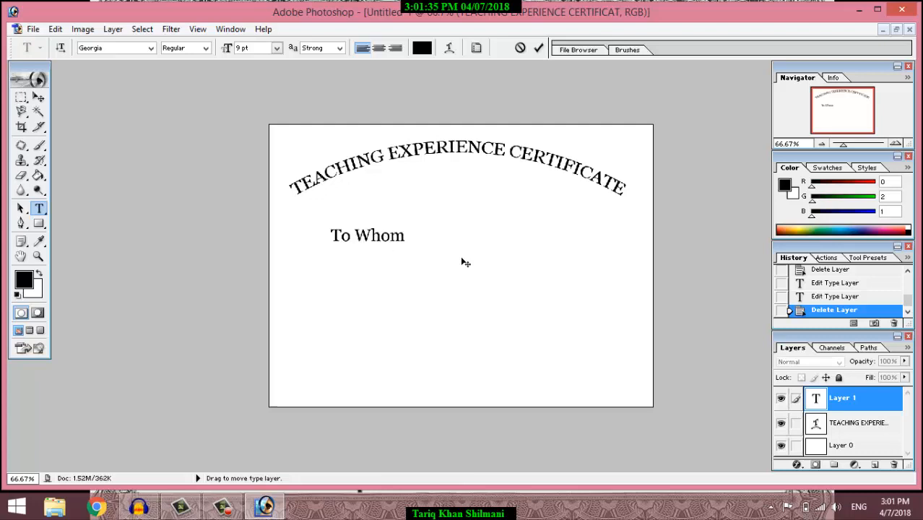
type(" It May Conce")
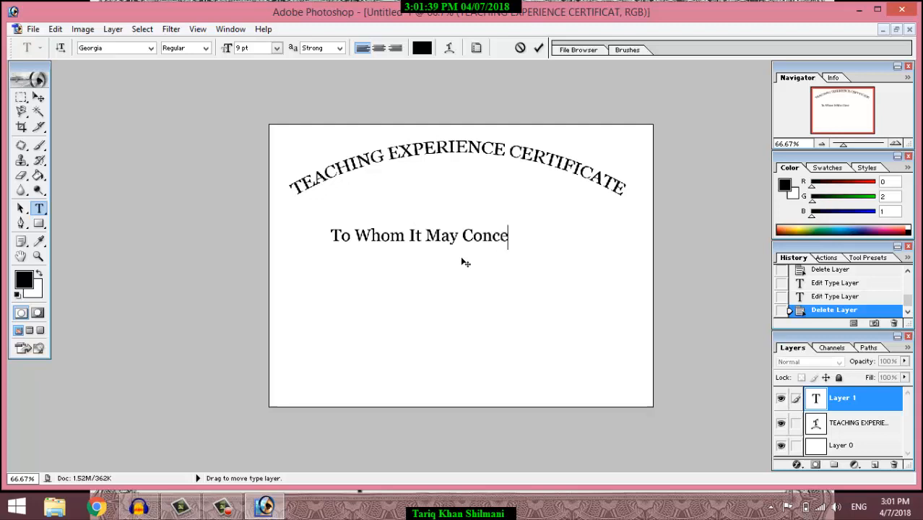
type("rn")
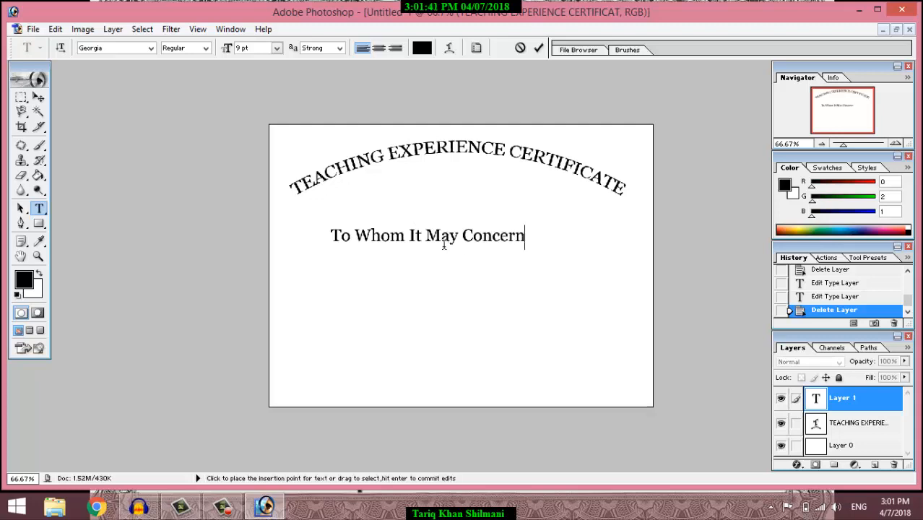
triple_click(443, 244)
left_click(38, 97)
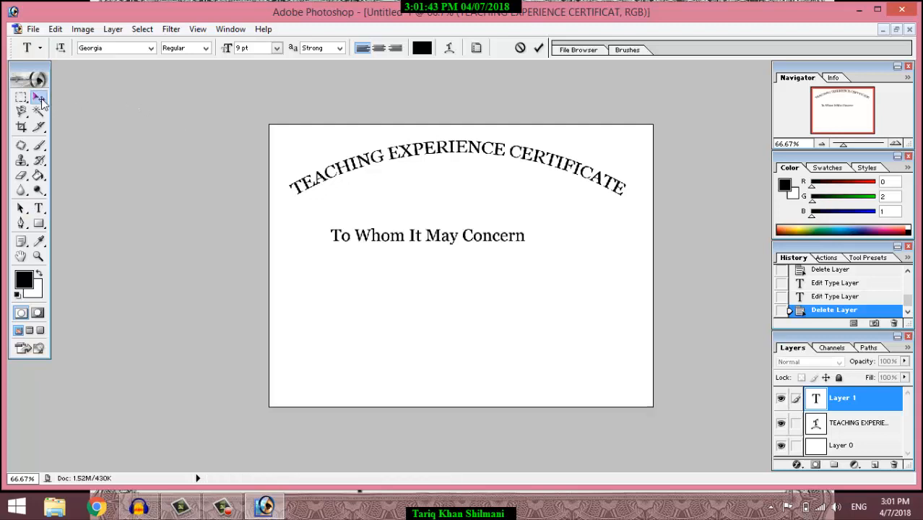
left_click_drag(372, 236, 402, 232)
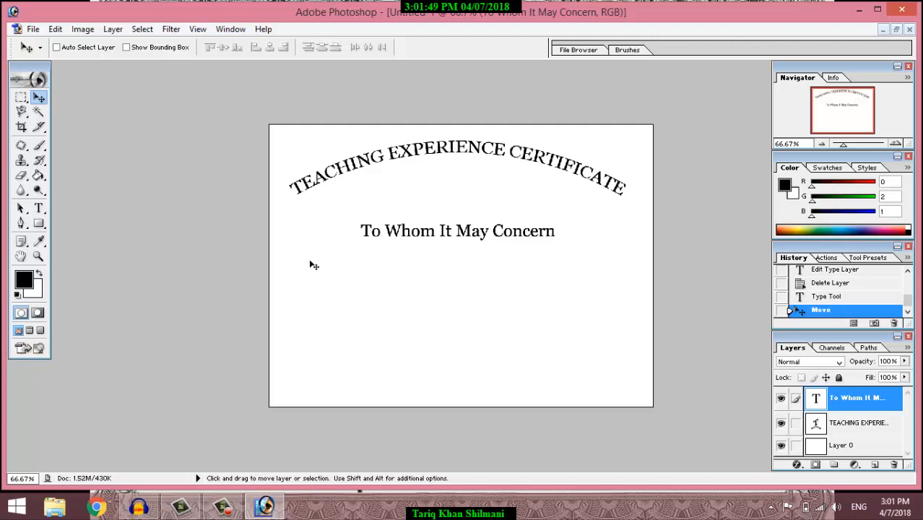
Step: Make the 'To Whom It May Concern' greeting Bold at 10 pt
double_click(814, 403)
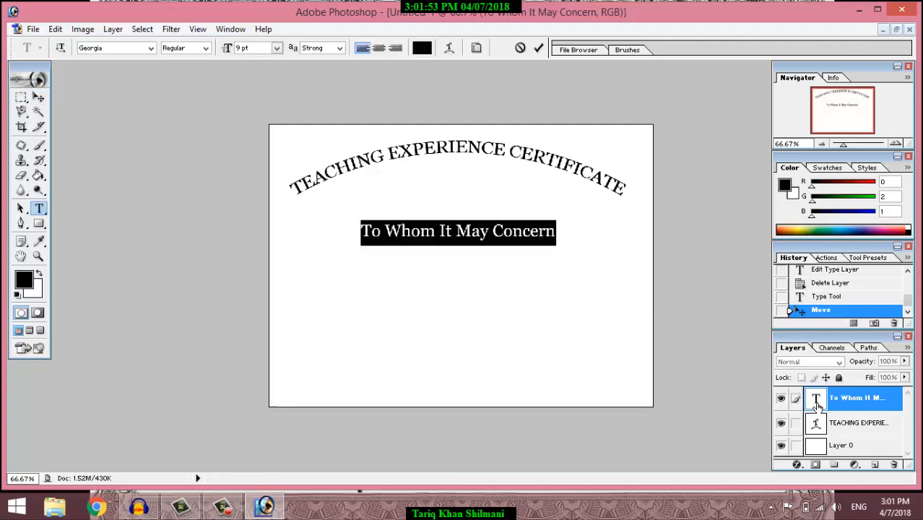
left_click(207, 50)
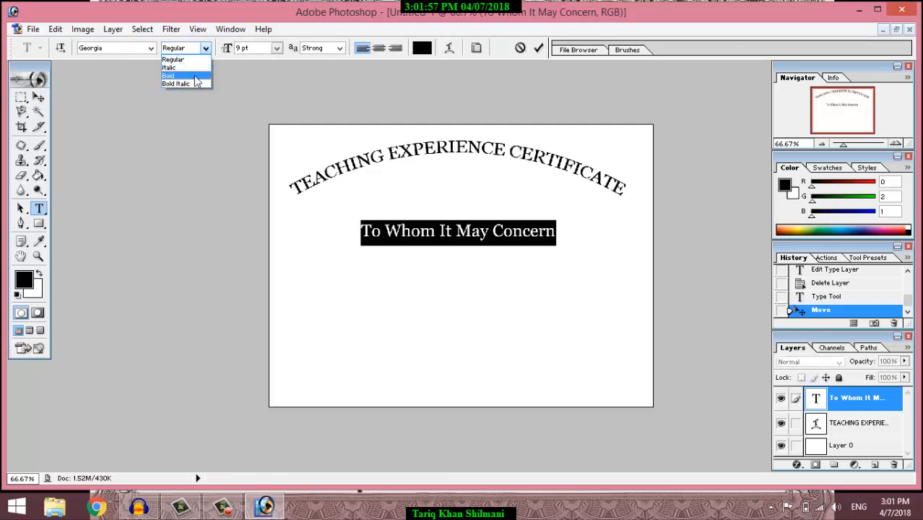
left_click(199, 75)
left_click(275, 49)
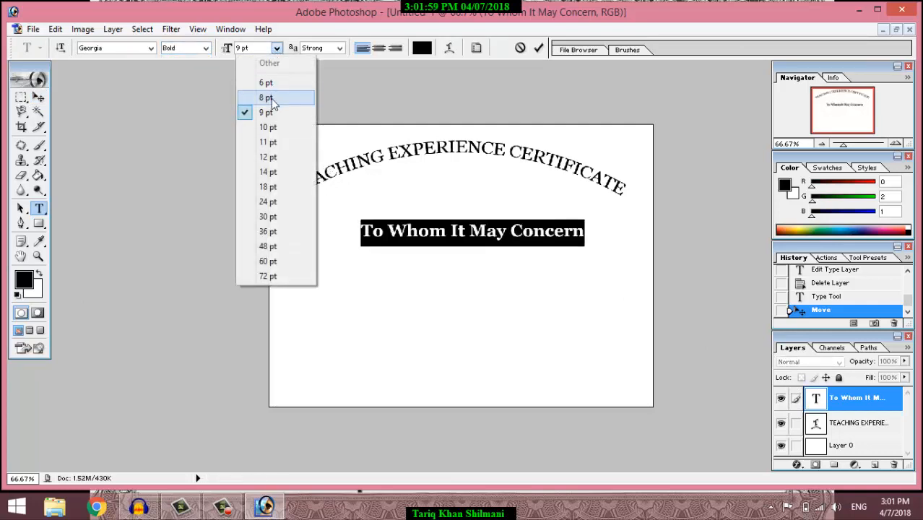
left_click(275, 128)
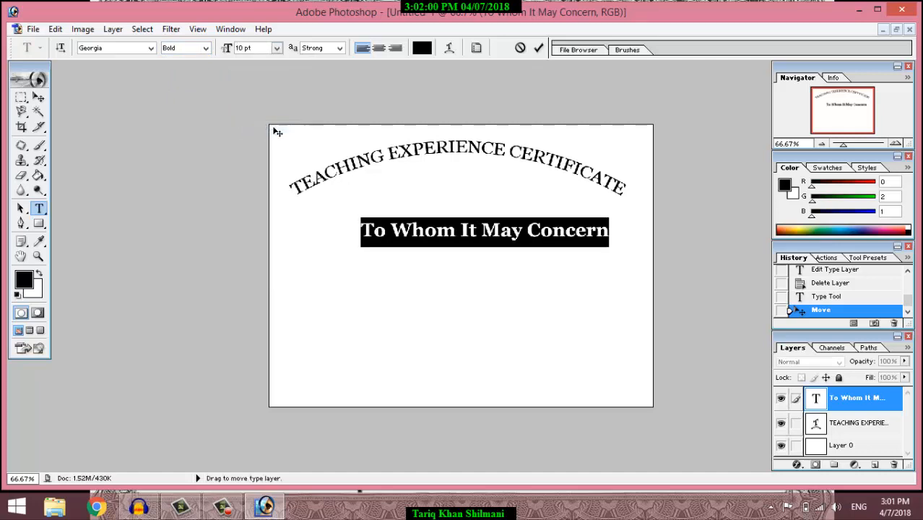
Step: Change the greeting's font to Aharoni, after briefly trying Arial
left_click(151, 49)
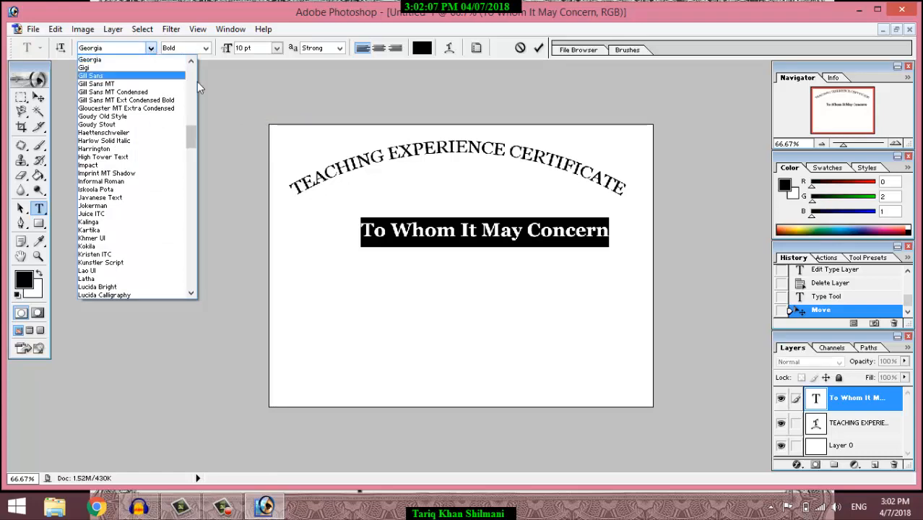
scroll(192, 63, "up", 20)
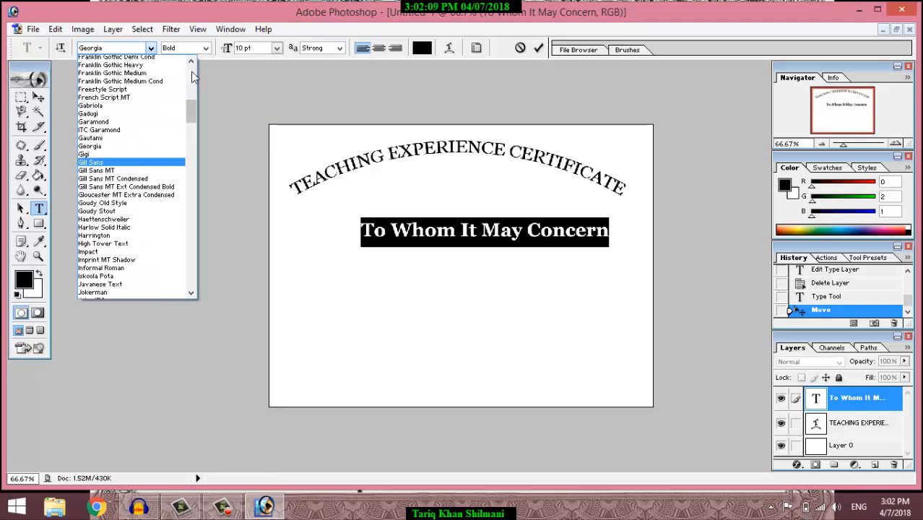
scroll(191, 70, "up", 2)
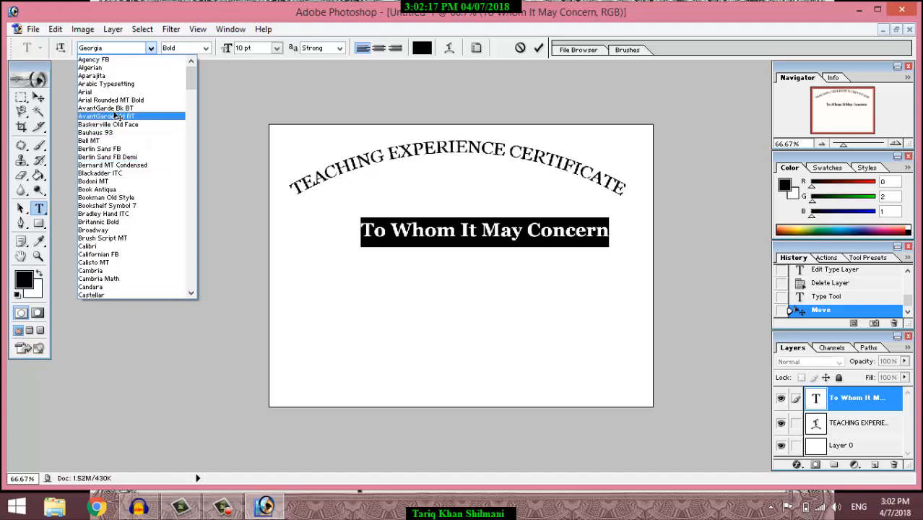
left_click(103, 92)
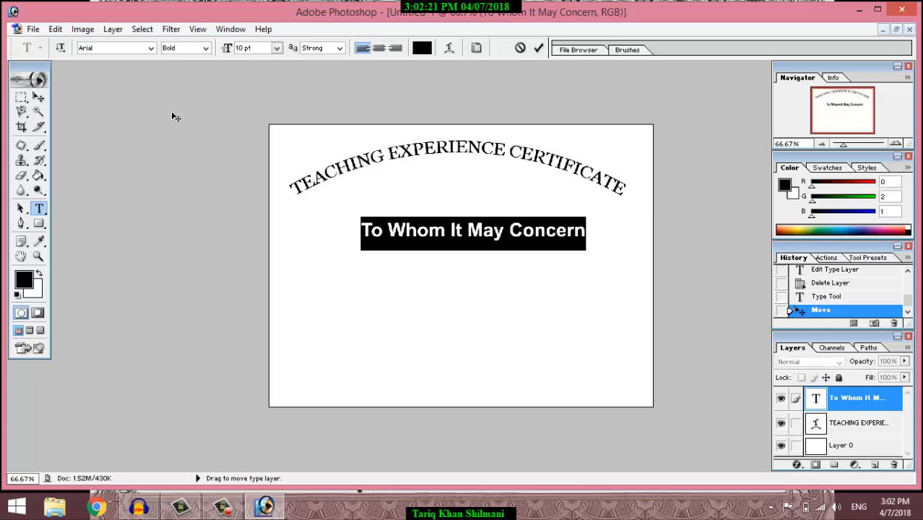
left_click(152, 48)
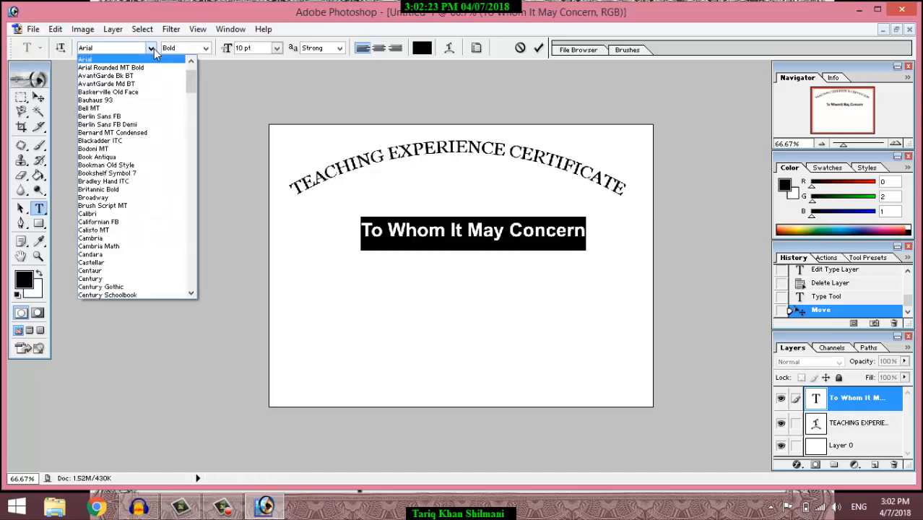
left_click(191, 62)
left_click(191, 62)
left_click(191, 62)
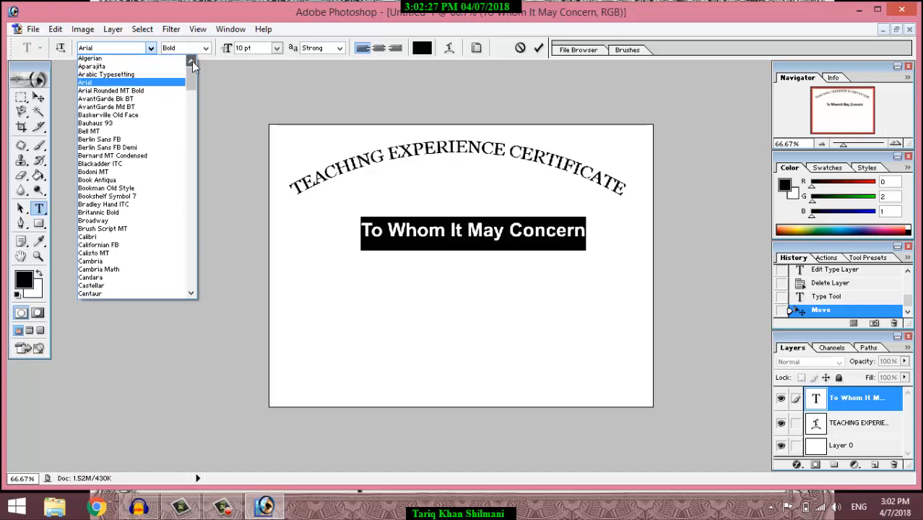
left_click(191, 62)
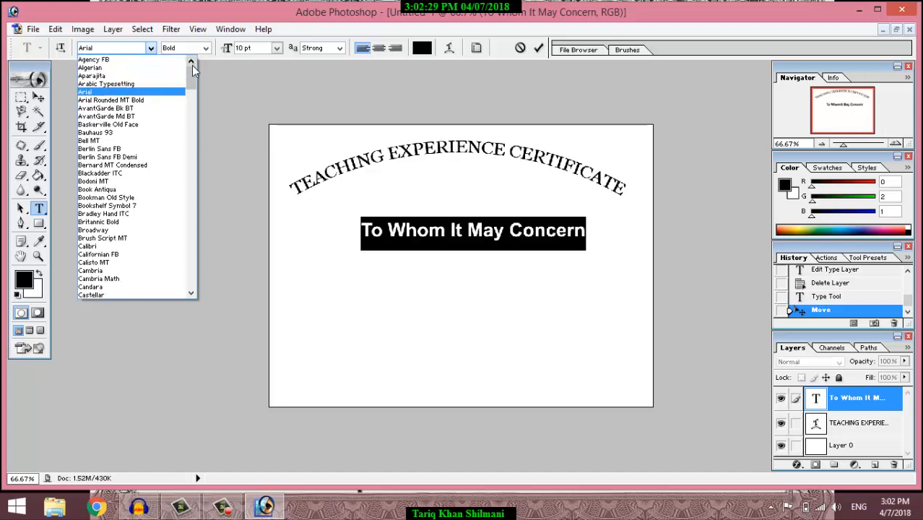
left_click_drag(192, 80, 199, 280)
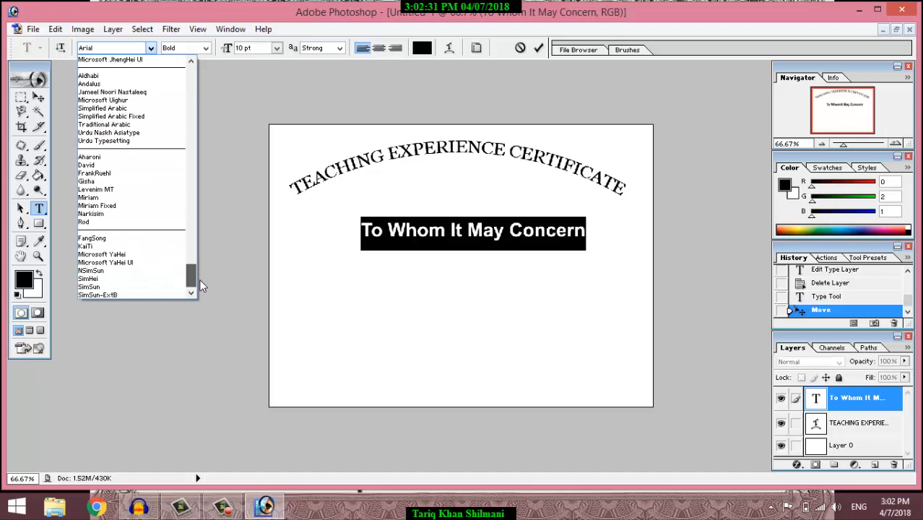
left_click(103, 156)
Step: Nudge the greeting left so it sits centred beneath the arched heading
left_click(38, 98)
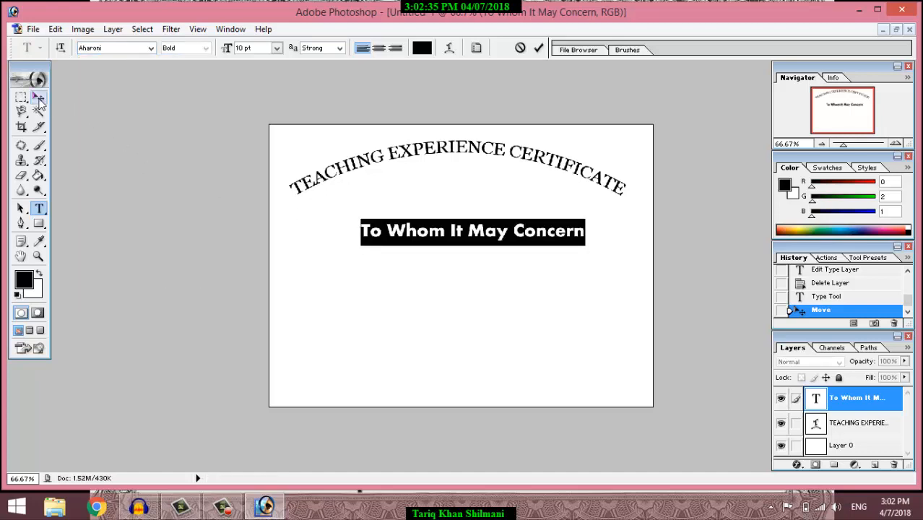
left_click_drag(434, 233, 420, 233)
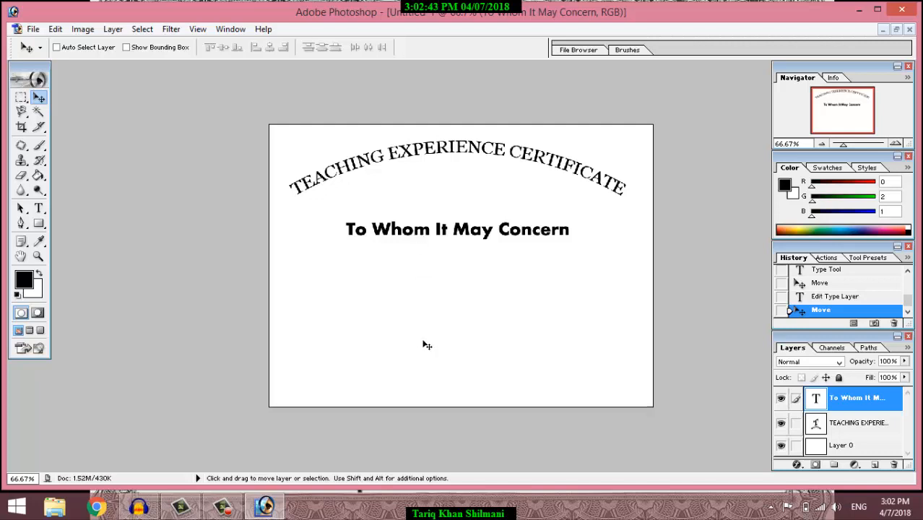
left_click(39, 209)
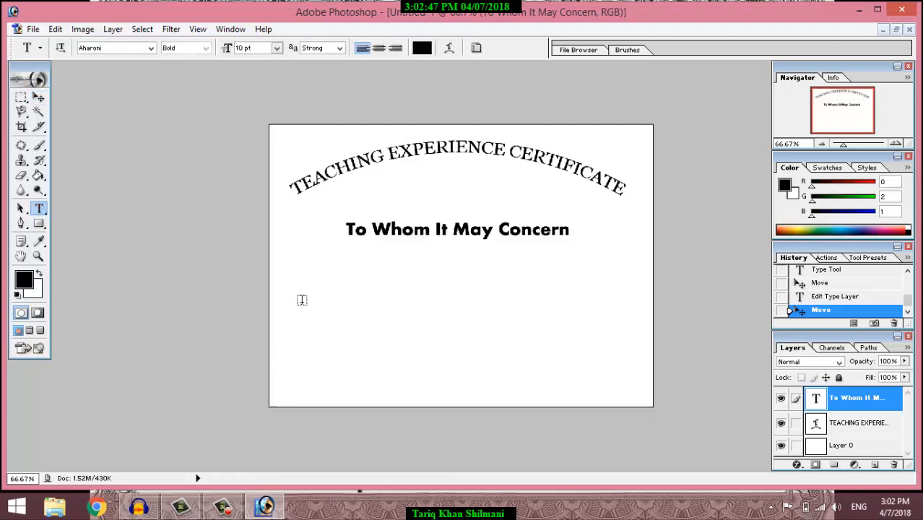
Step: Start a new 6 pt text line at the left below the greeting
left_click(286, 294)
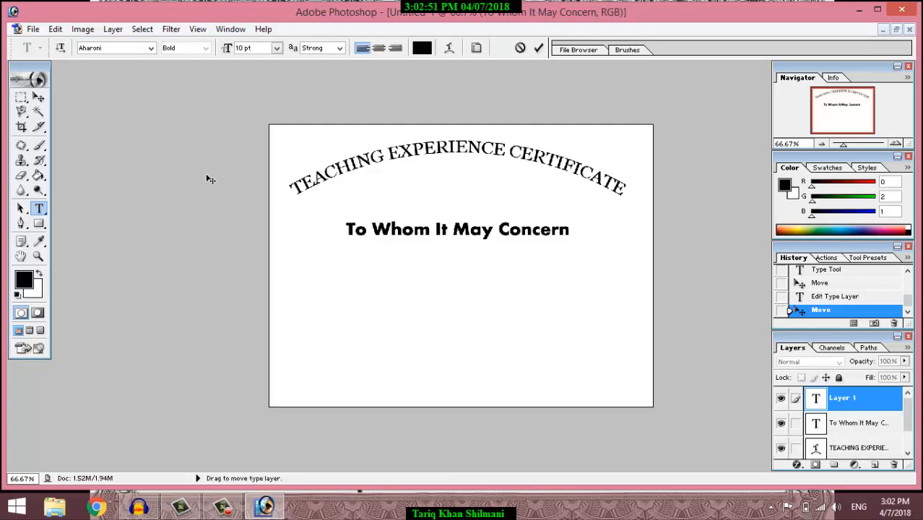
left_click(277, 47)
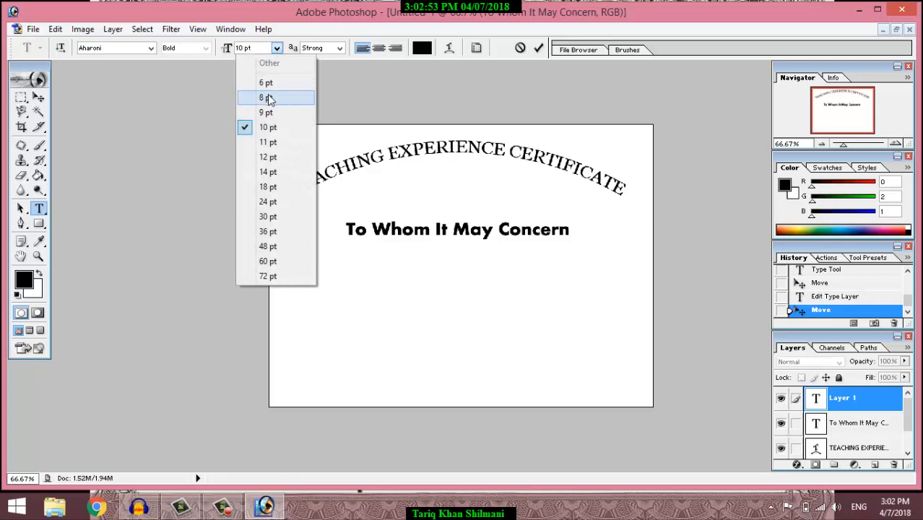
left_click(265, 83)
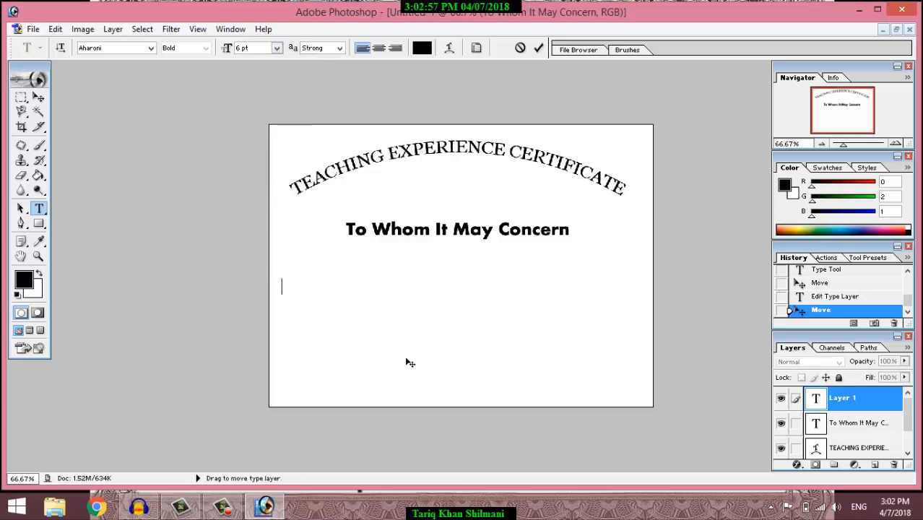
Step: Type the body line 'This is to certify that' followed by the person's name
type("is")
key("BackSpace")
key("BackSpace")
type("Th")
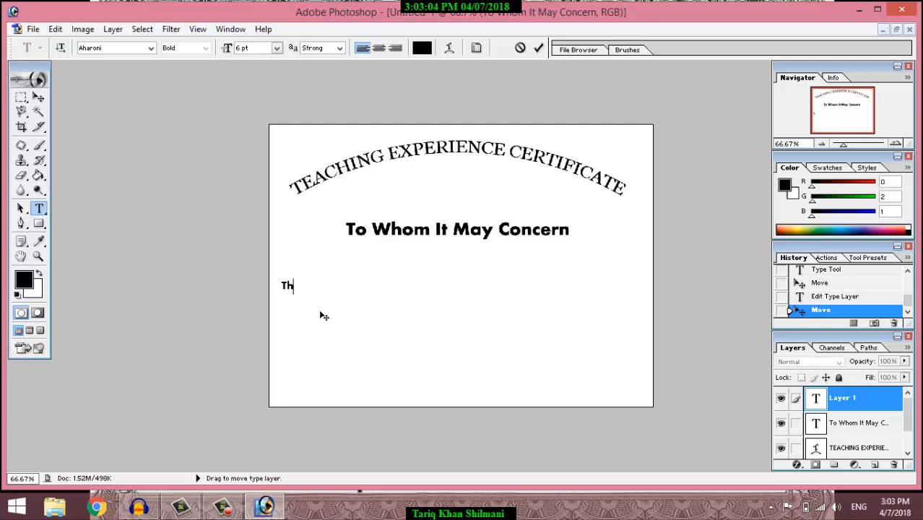
double_click(816, 398)
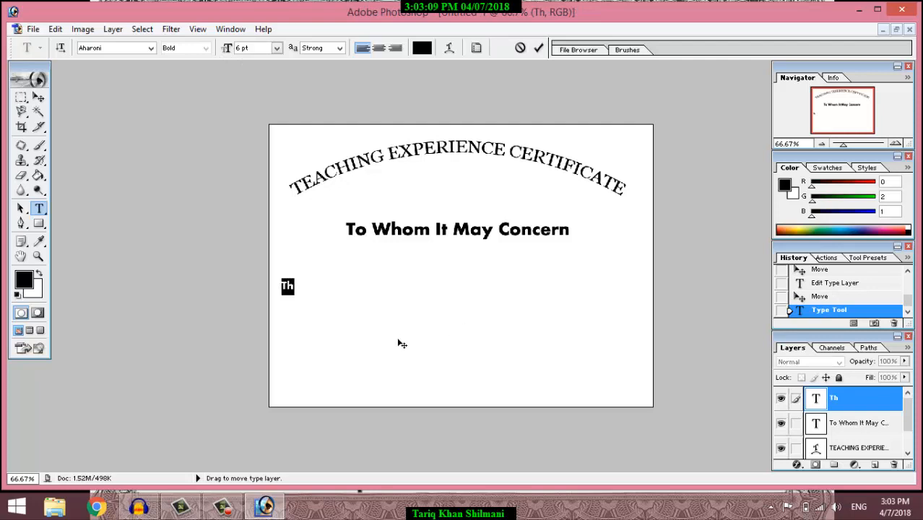
left_click(301, 295)
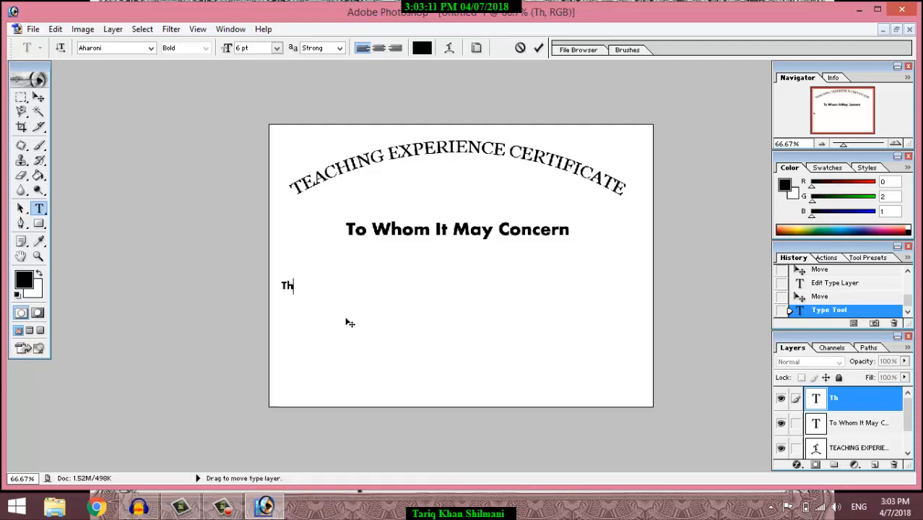
type("is is")
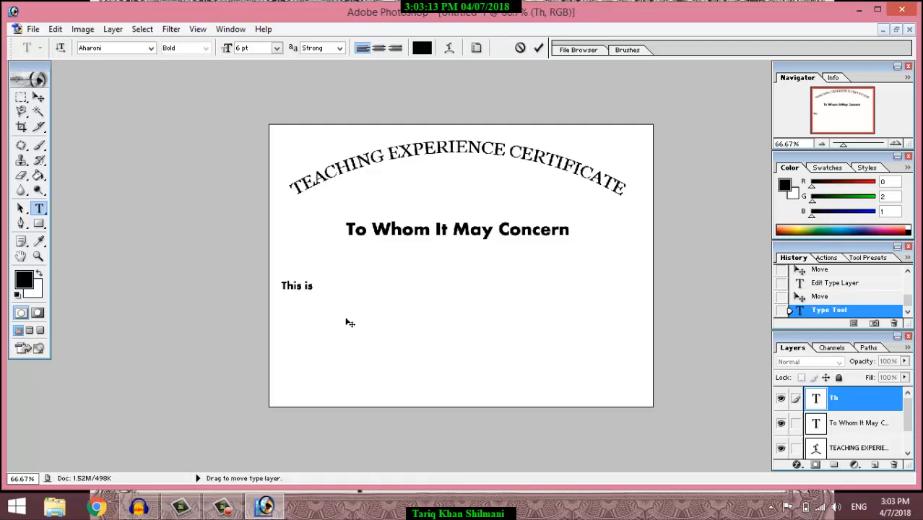
type(" to certify that")
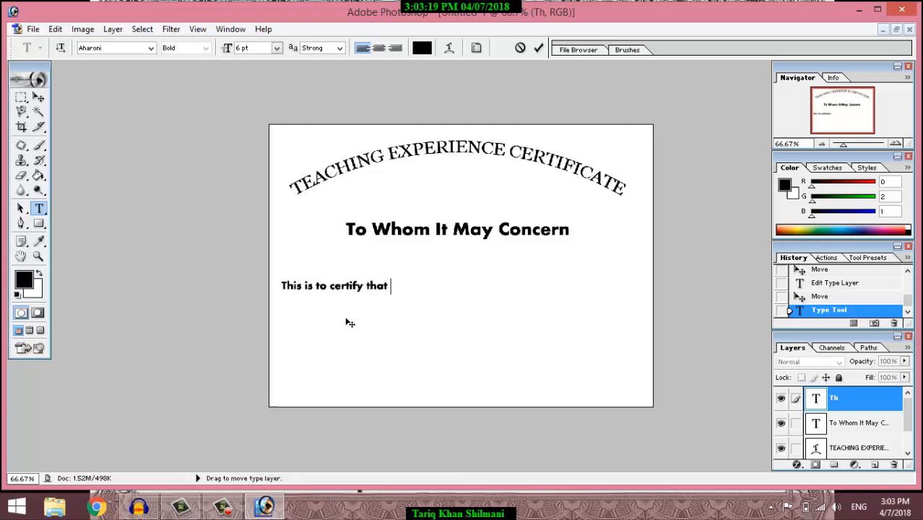
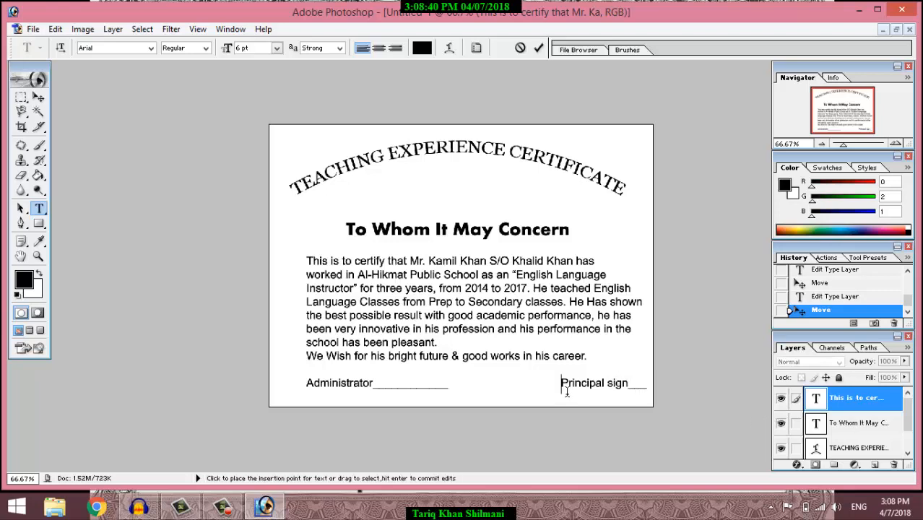
Step: Shorten 'Administrator' to read 'Admin's Sign' and remove the extra spaces before 'Principal sign'
key("BackSpace")
key("BackSpace")
key("BackSpace")
key("BackSpace")
key("BackSpace")
key("BackSpace")
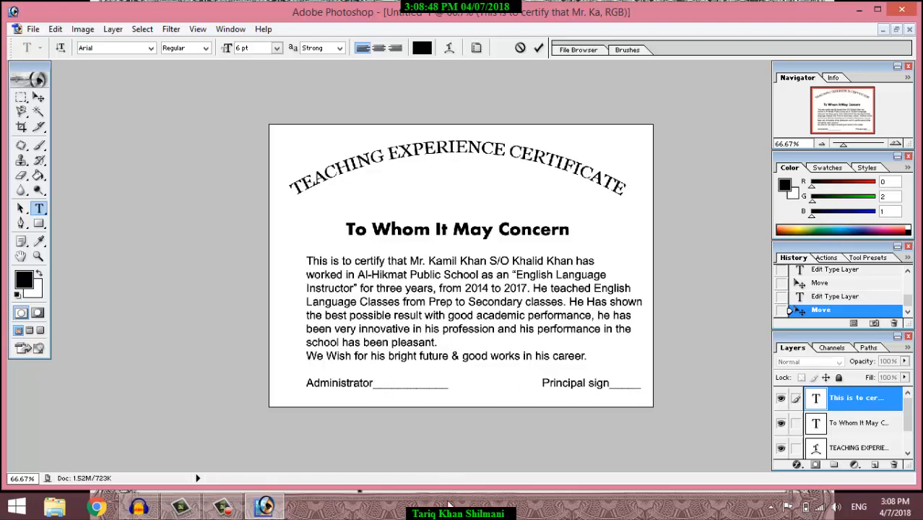
key("BackSpace")
key("BackSpace")
key("BackSpace")
key("BackSpace")
key("BackSpace")
key("BackSpace")
key("BackSpace")
key("BackSpace")
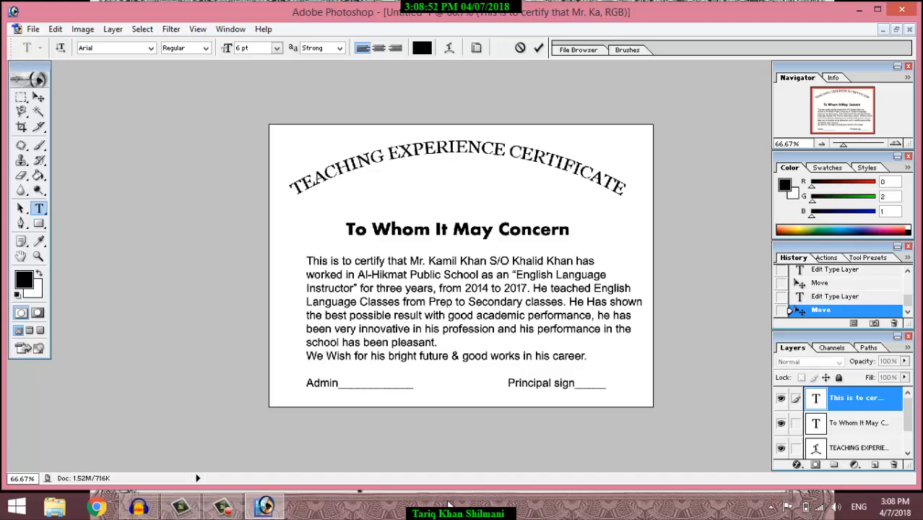
type("'s ")
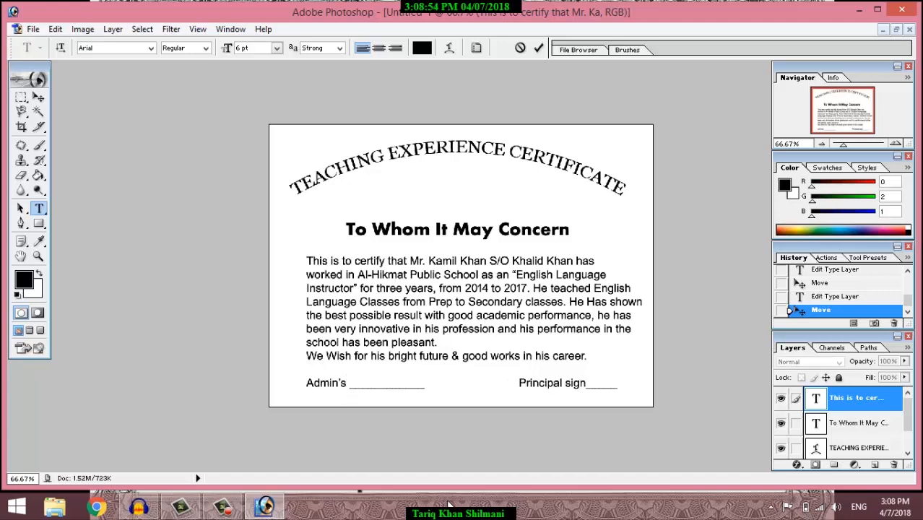
type("Sign")
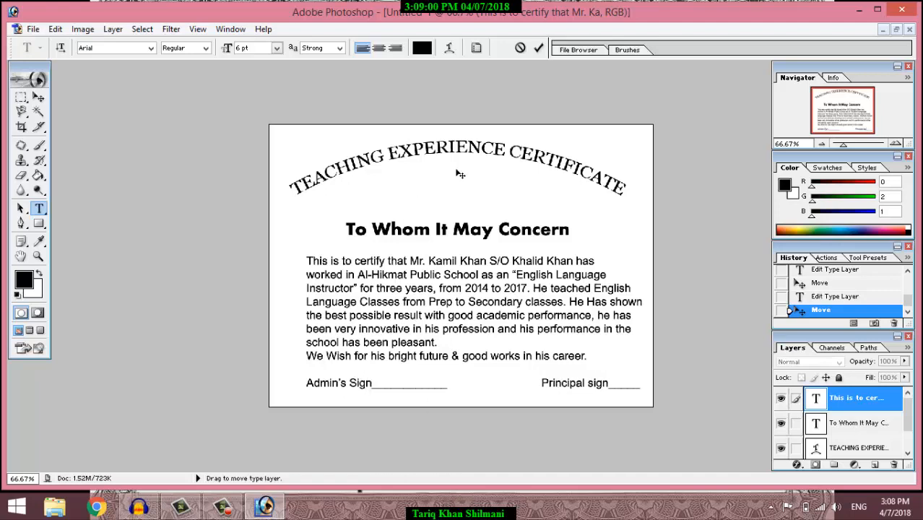
Step: Commit the text edit and float the certificate document in its own window
left_click(32, 29)
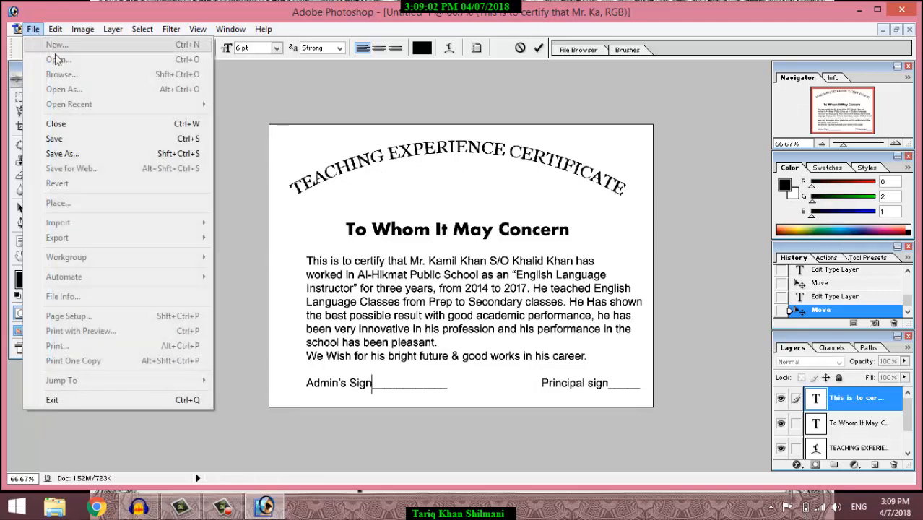
left_click(350, 218)
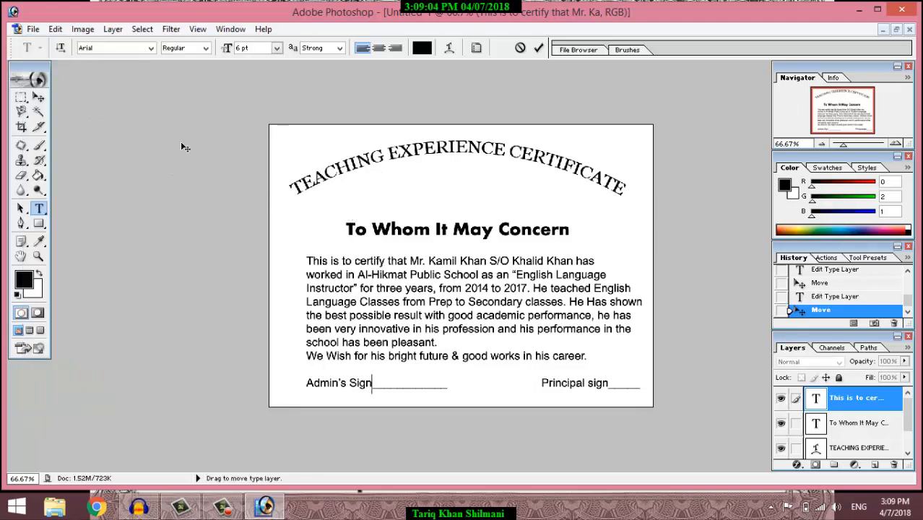
left_click(897, 30)
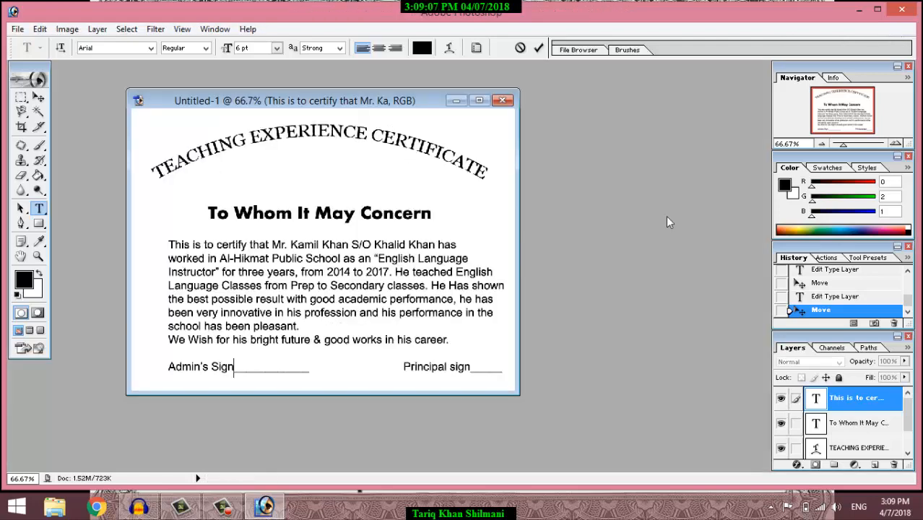
left_click(18, 29)
left_click(251, 150)
left_click(38, 96)
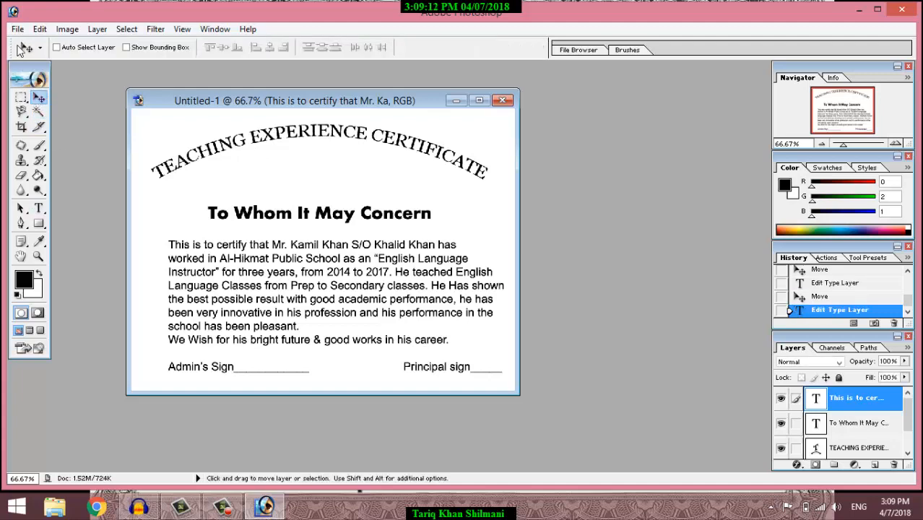
Step: Open logo.jpg and move its window to the right of the certificate
left_click(17, 29)
left_click(34, 59)
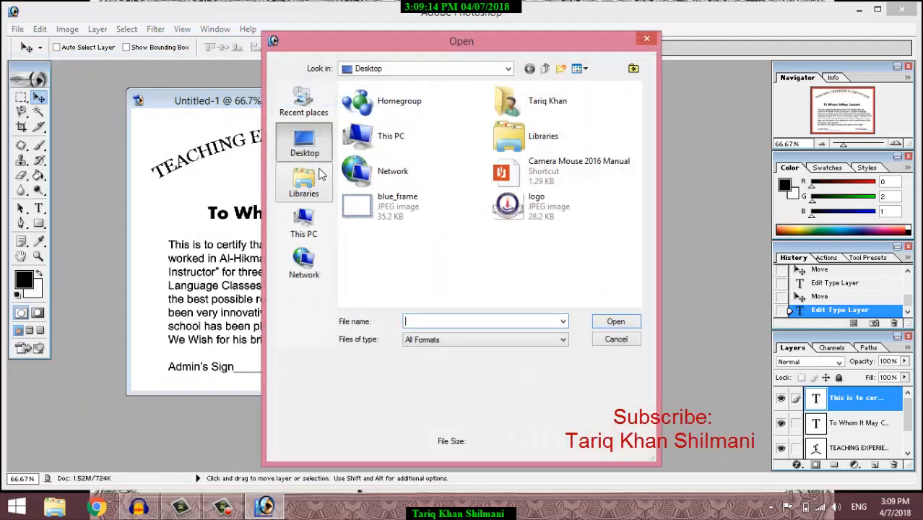
double_click(514, 206)
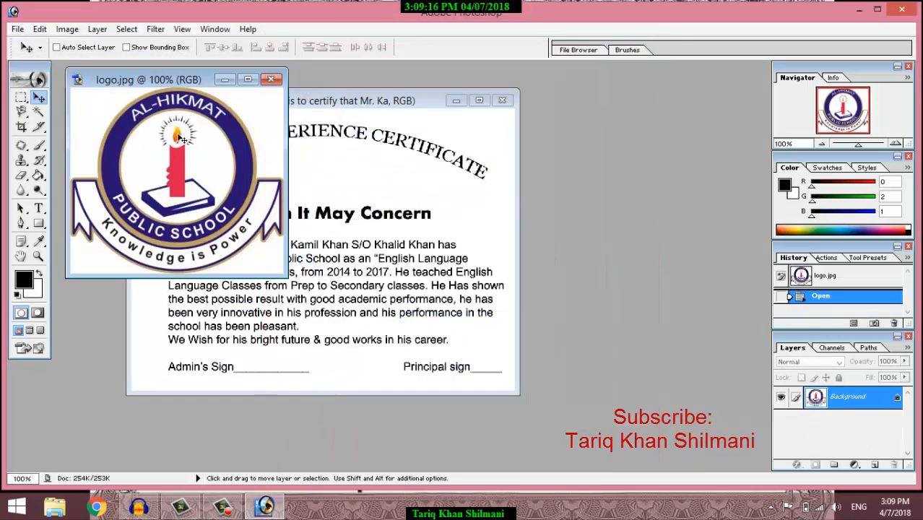
left_click_drag(151, 81, 587, 151)
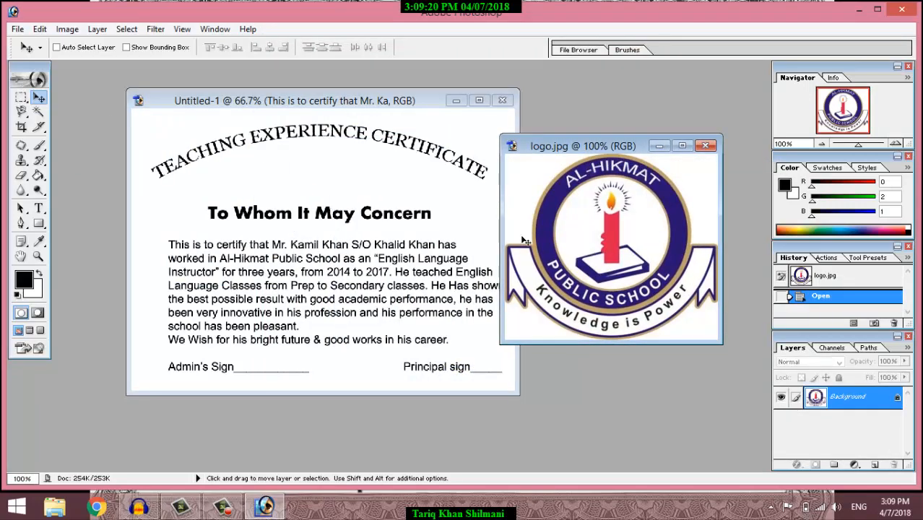
Step: Magic-wand the logo's white background, corners and ribbon areas, then invert to isolate the emblem
left_click(39, 112)
left_click(588, 223)
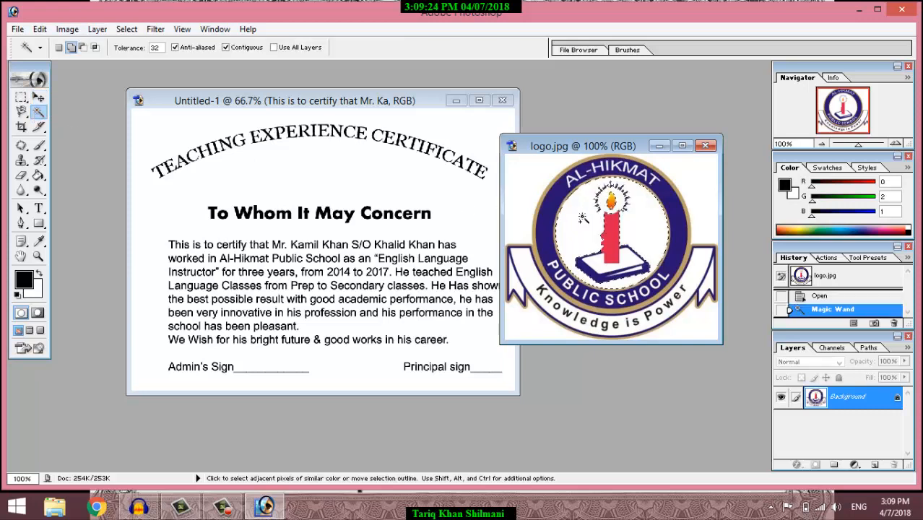
left_click(537, 177, "shift")
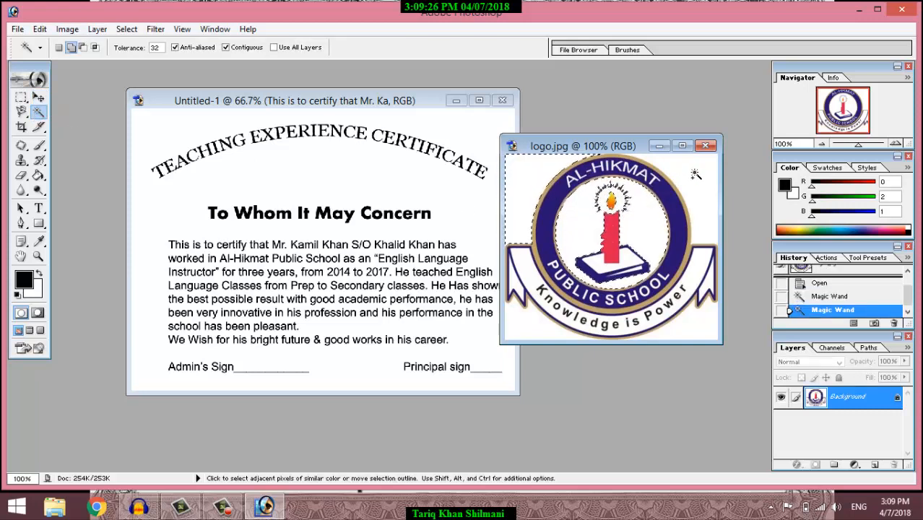
left_click(700, 337, "shift")
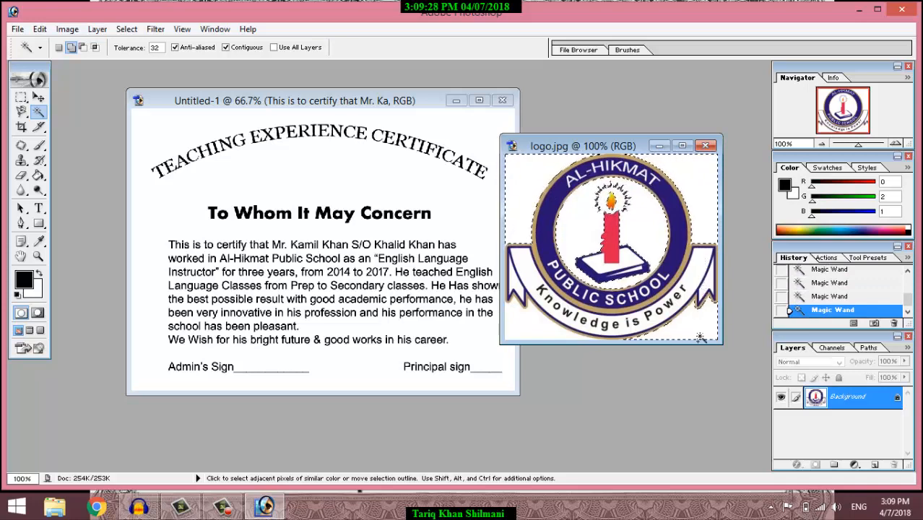
left_click(514, 282, "shift")
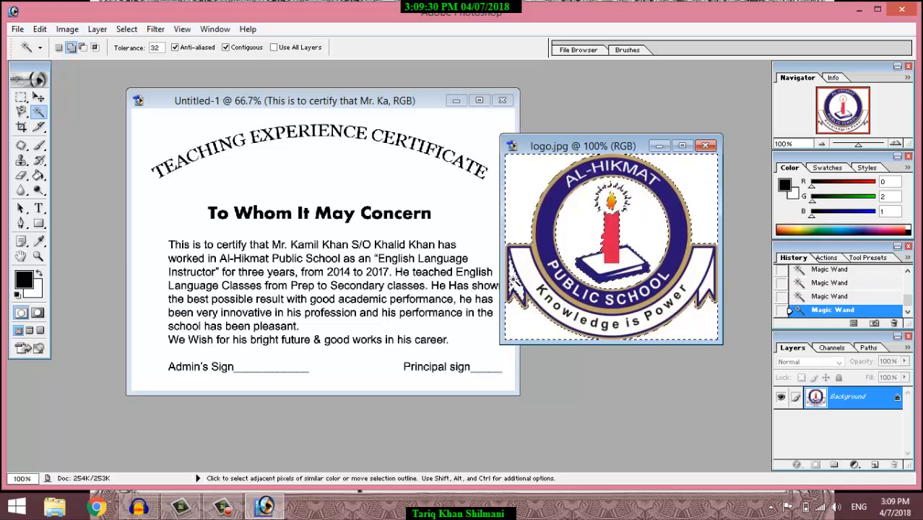
left_click(528, 279)
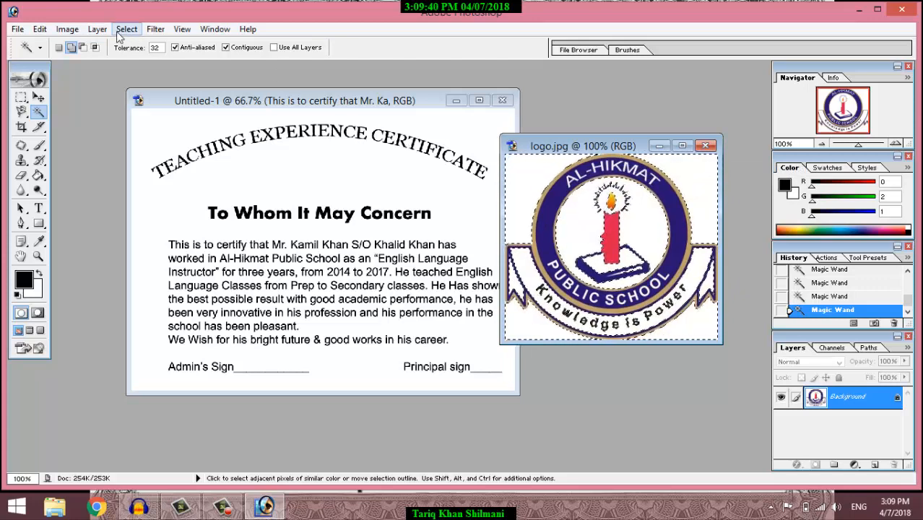
left_click(124, 30)
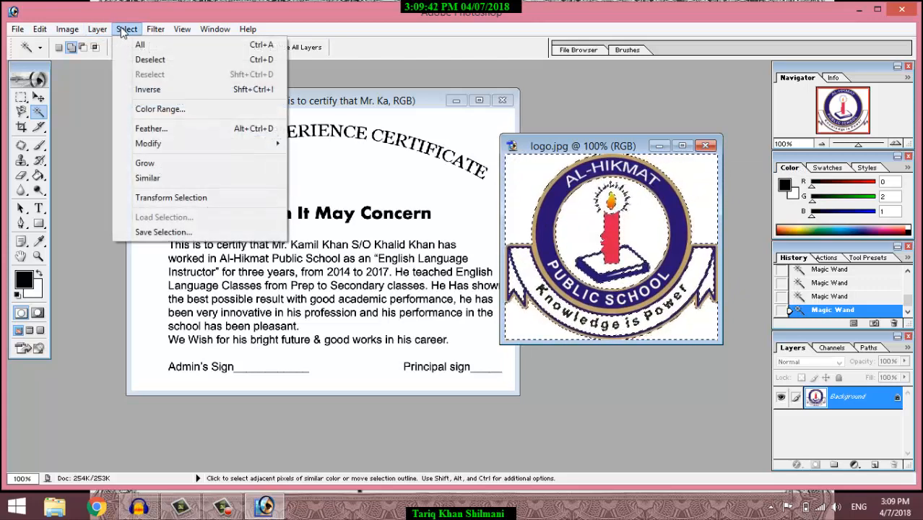
left_click(170, 91)
left_click(38, 97)
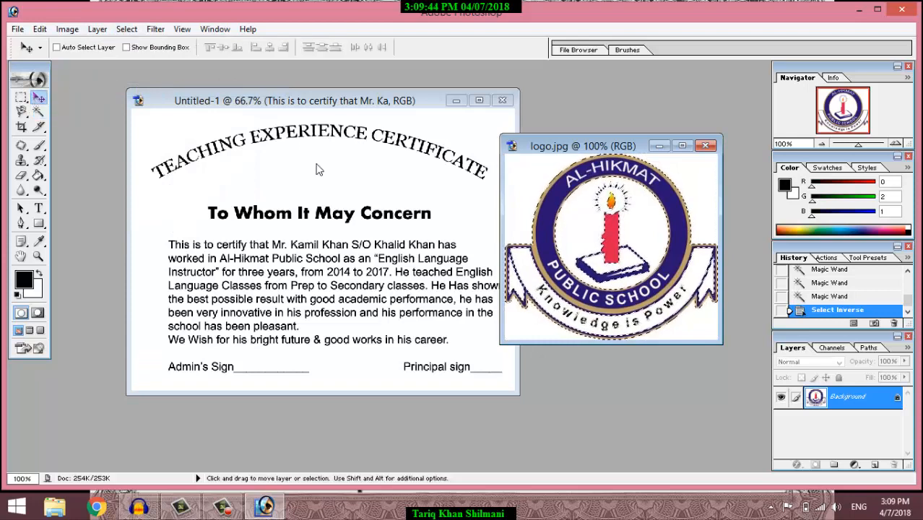
Step: Copy the logo into Untitled-1, scale it to 40.8% under the title, and close logo.jpg unsaved
left_click_drag(618, 195, 334, 144)
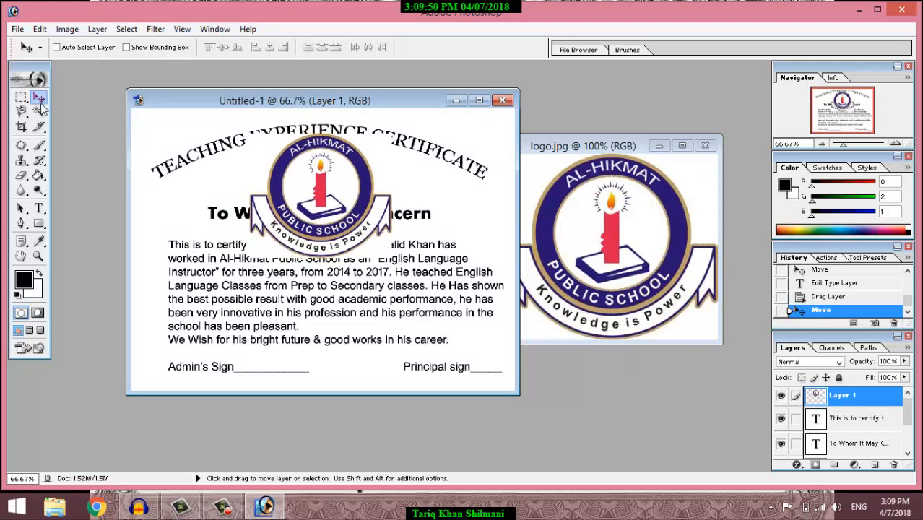
key("ctrl+t")
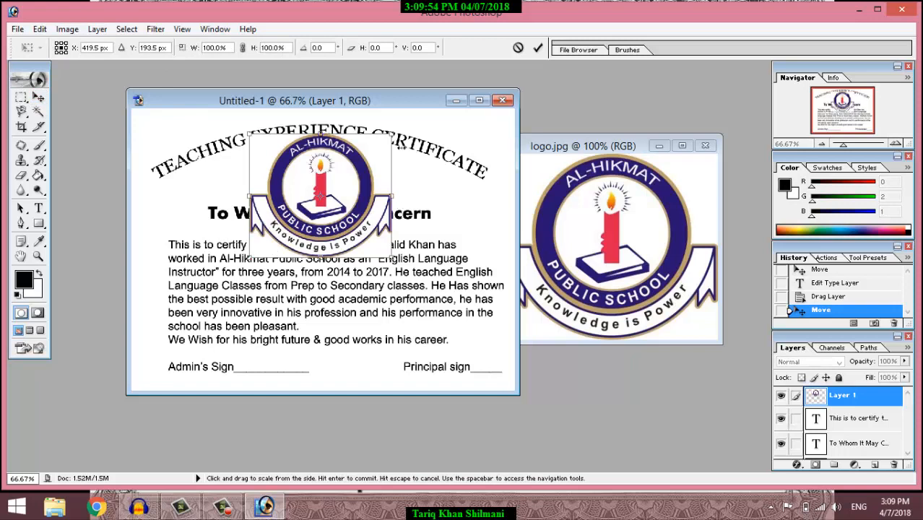
left_click_drag(393, 134, 330, 233)
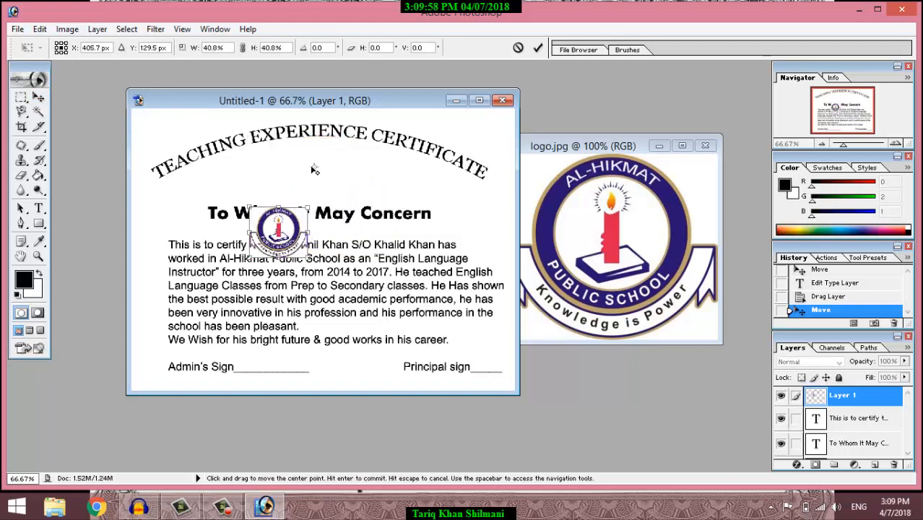
left_click_drag(312, 169, 319, 160)
left_click(39, 97)
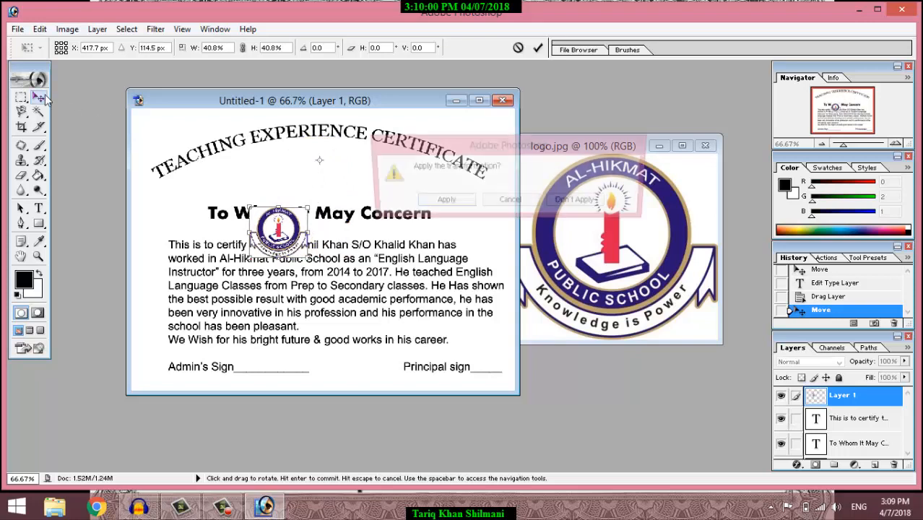
left_click(442, 202)
left_click_drag(281, 236, 321, 173)
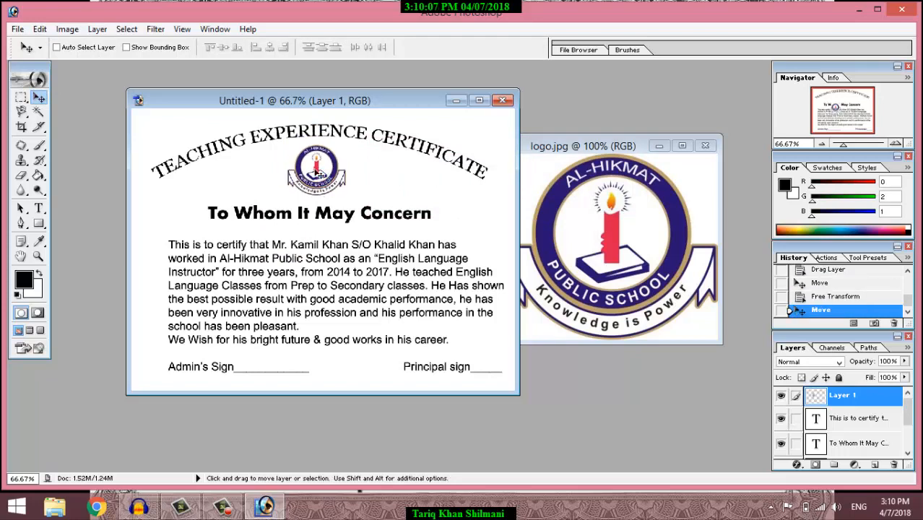
left_click(705, 145)
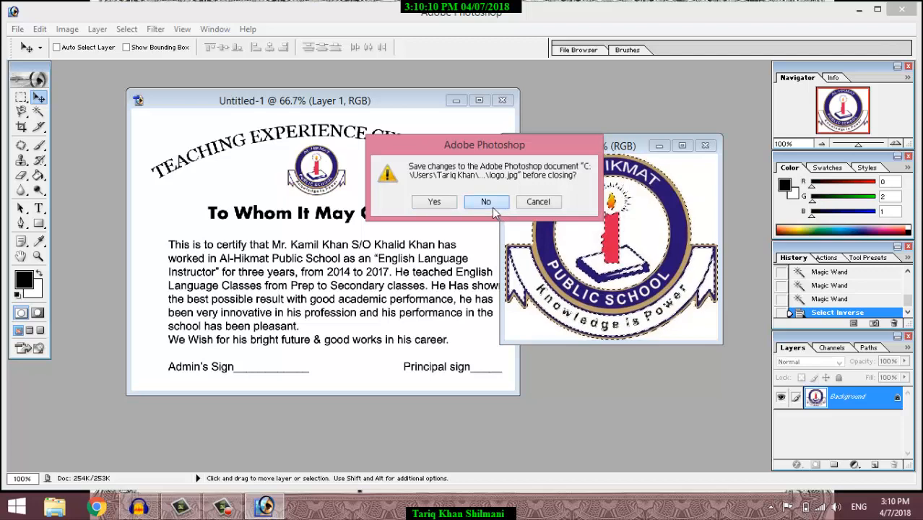
left_click(492, 207)
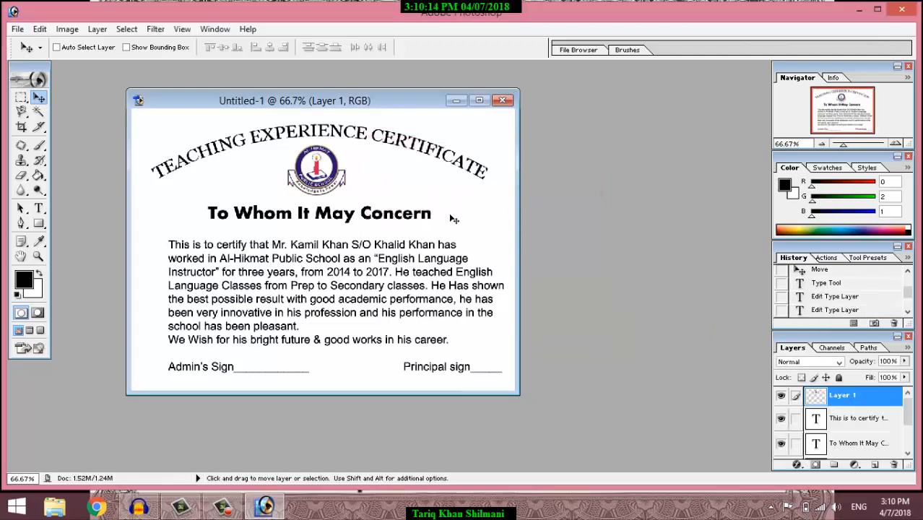
Step: Open blue_frame.jpg and move its window beside the certificate
left_click(18, 29)
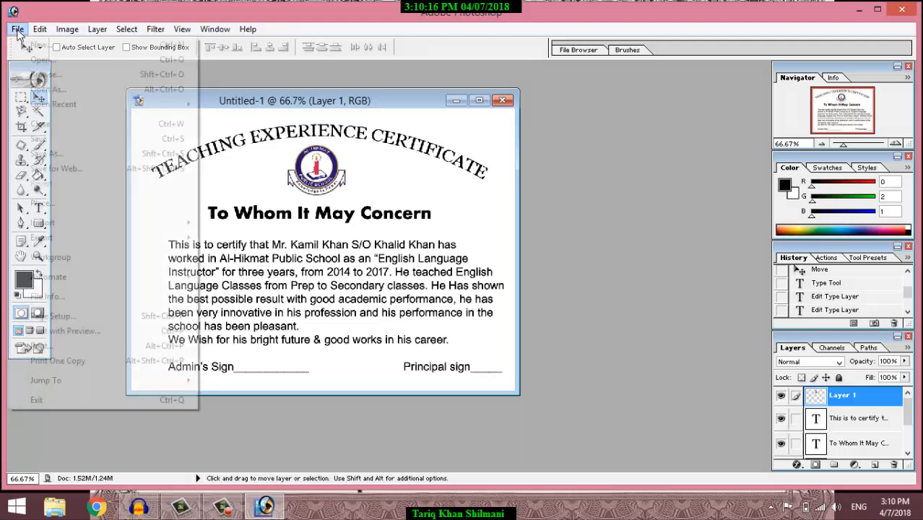
left_click(32, 60)
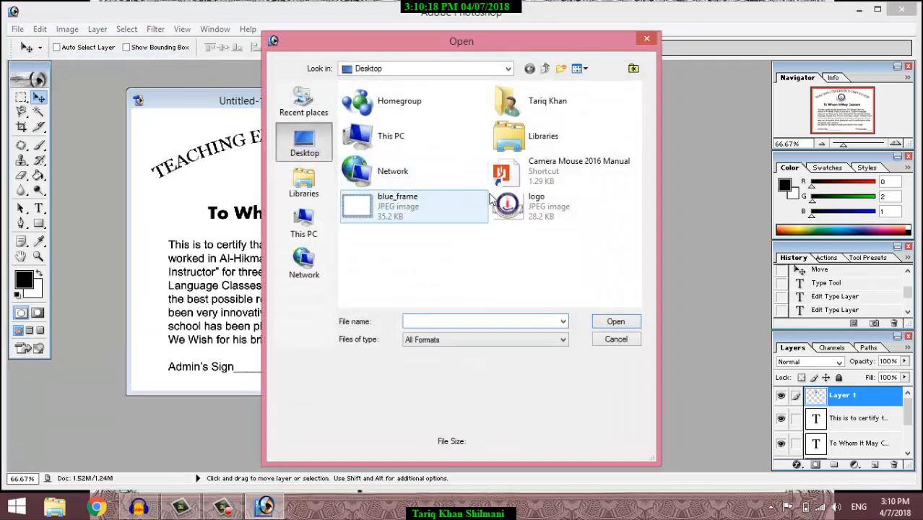
double_click(397, 206)
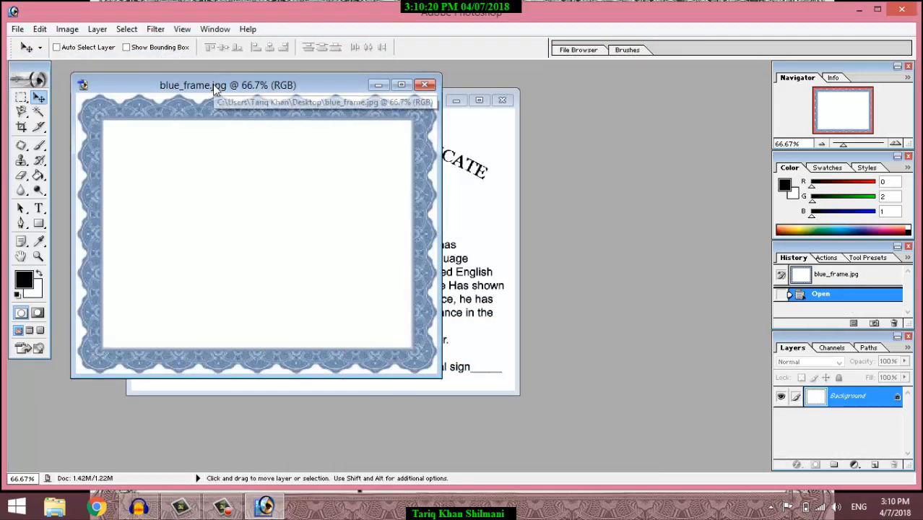
left_click_drag(213, 84, 502, 113)
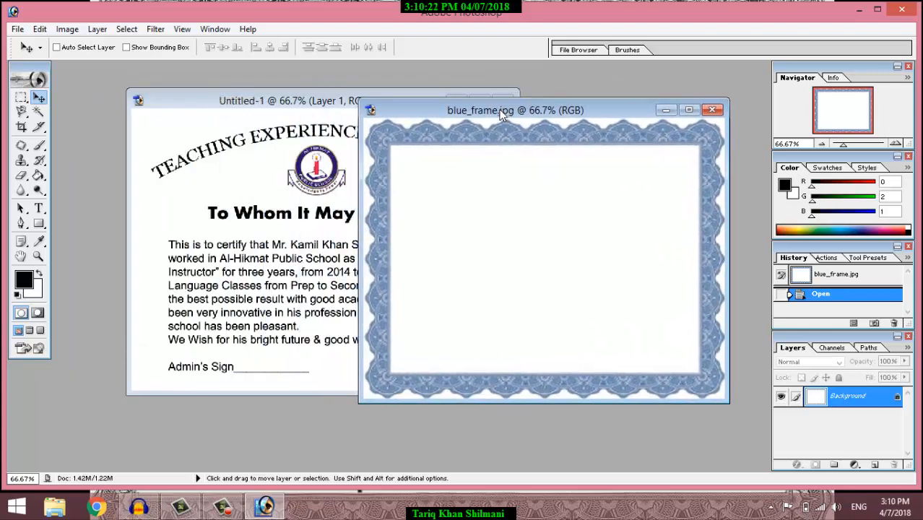
Step: Magic-wand the frame's white centre and the white margins along its outer edges
left_click(38, 112)
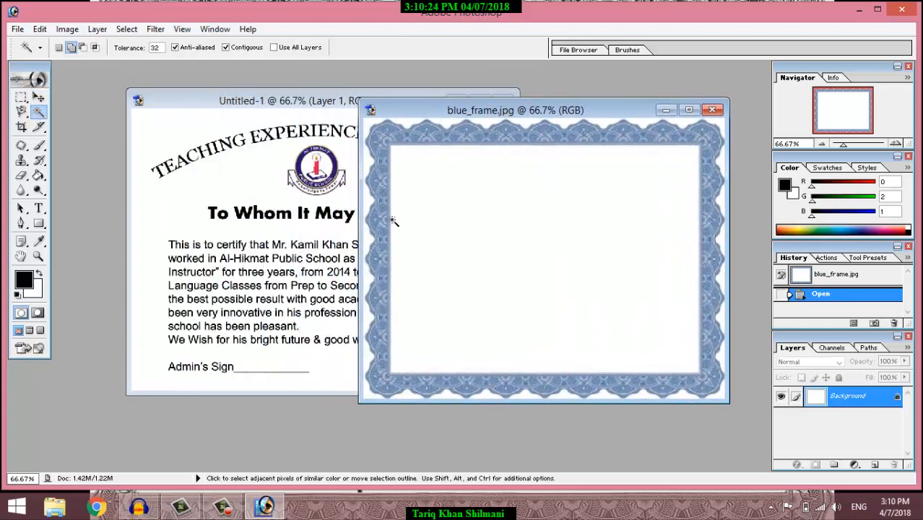
left_click(501, 223)
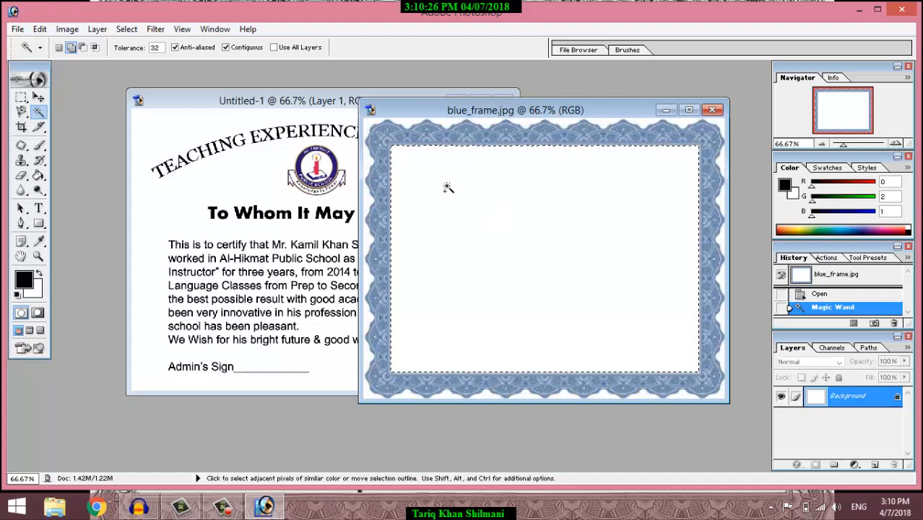
left_click(369, 123)
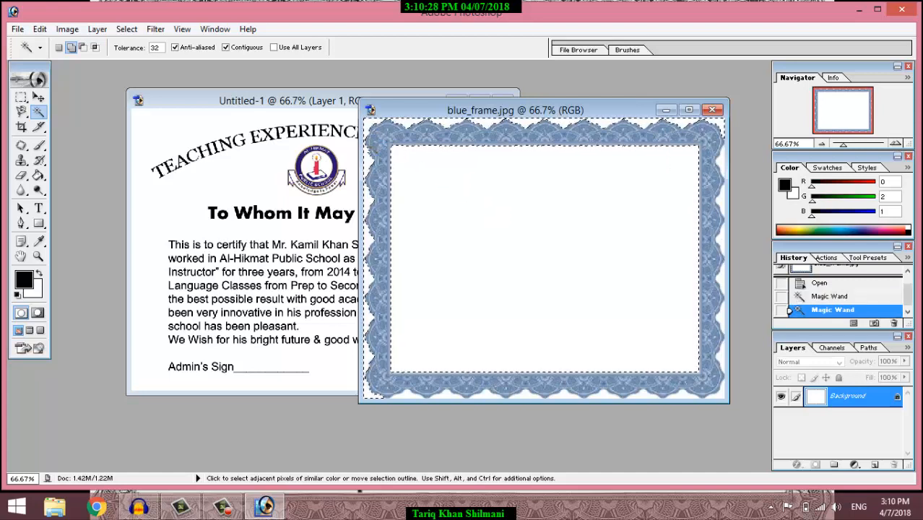
left_click(720, 192)
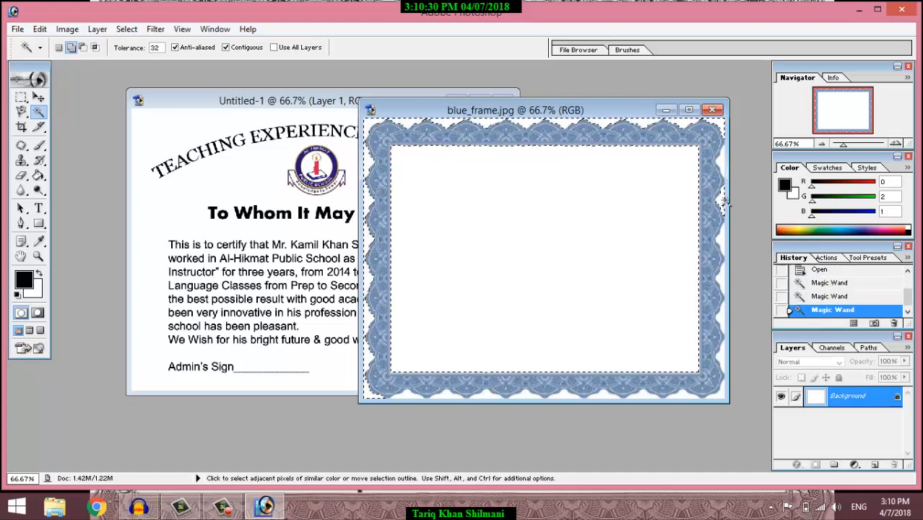
left_click(725, 266)
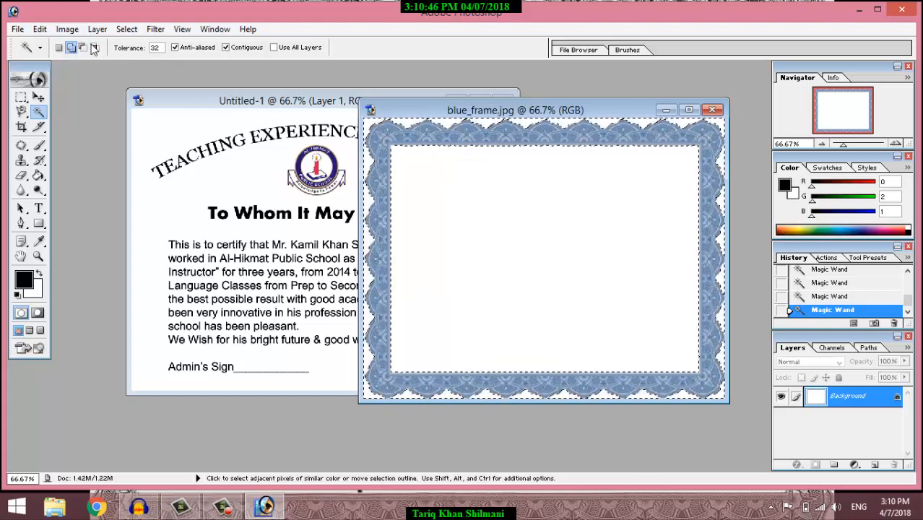
left_click(126, 29)
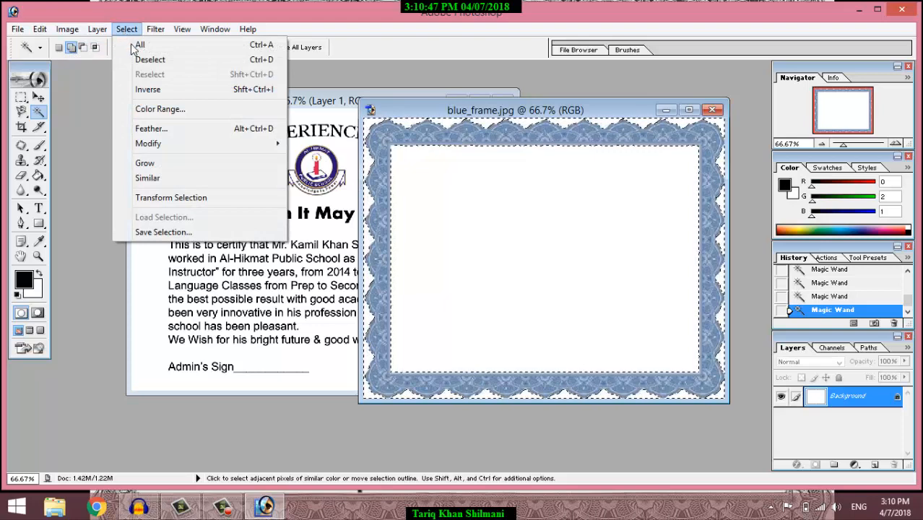
Step: Invert to just the blue frame, drag it into the certificate as Layer 2, and minimize blue_frame.jpg
left_click(153, 91)
left_click(38, 96)
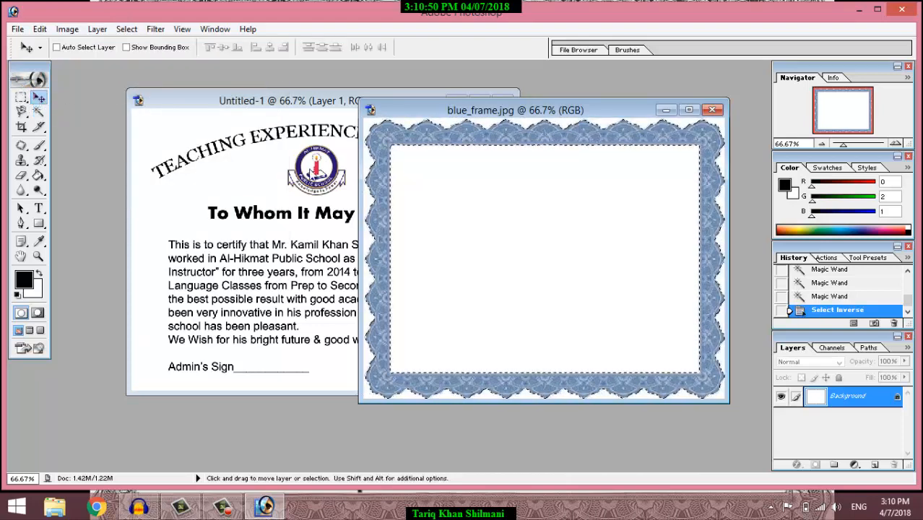
left_click_drag(437, 198, 272, 204)
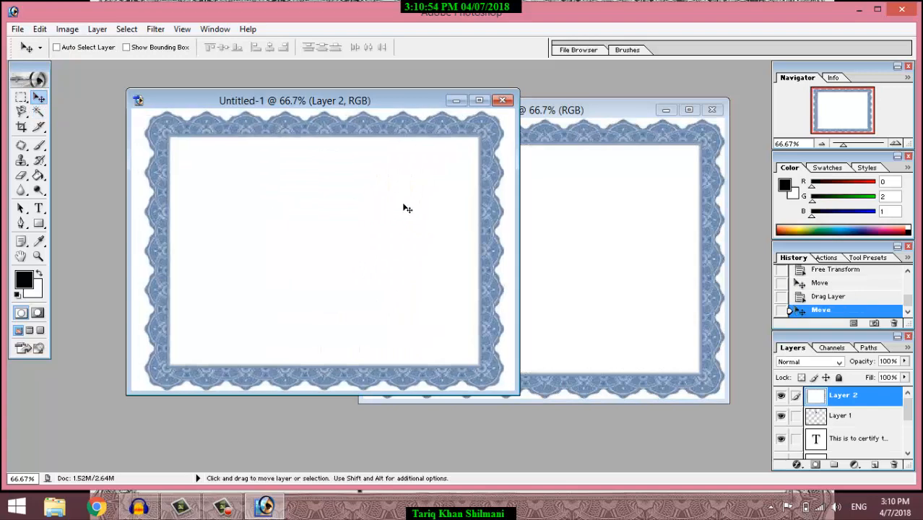
left_click(664, 111)
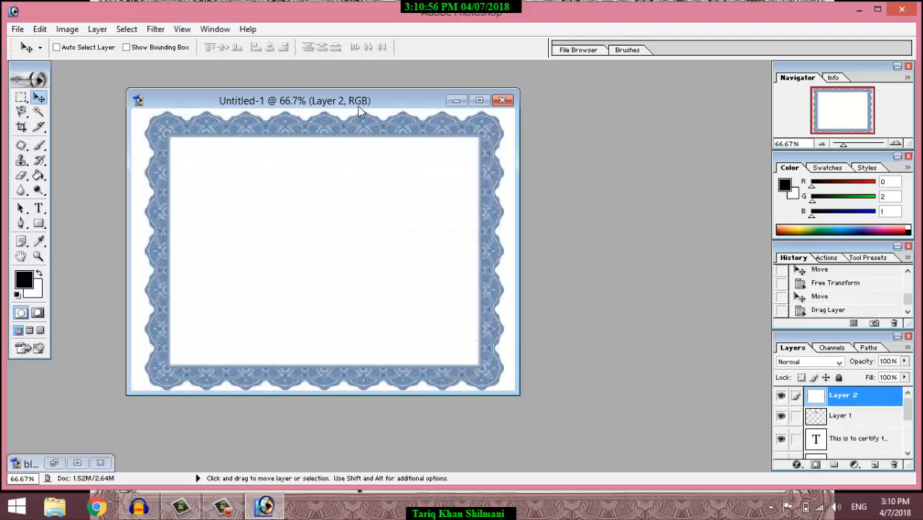
left_click_drag(360, 106, 425, 97)
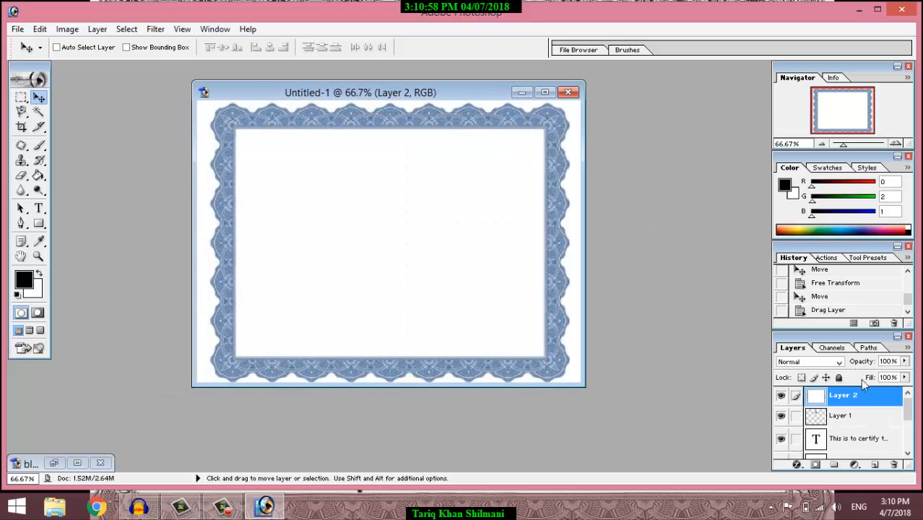
left_click_drag(864, 401, 870, 453)
Step: Drag Layer 2 below the To Whom It May Concern and TEACHING EXPERIENCE layers
left_click(908, 453)
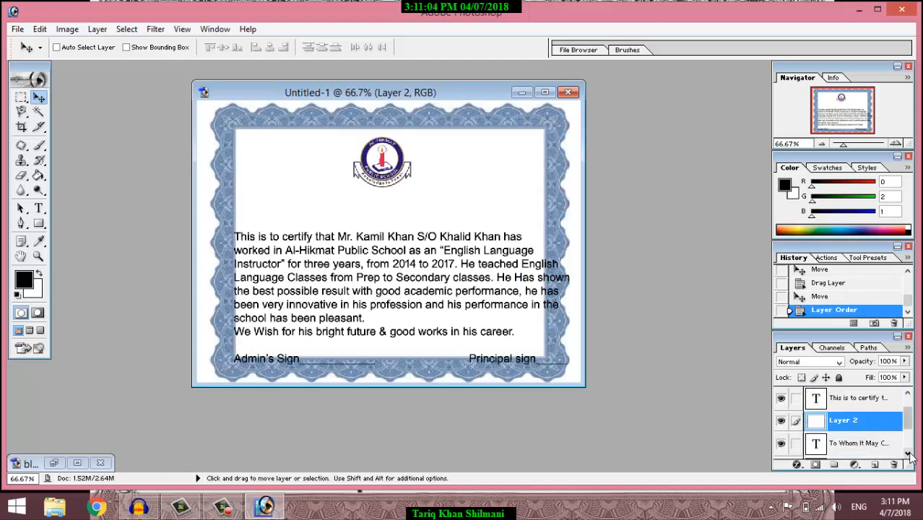
left_click(908, 453)
left_click_drag(846, 406, 857, 450)
left_click(908, 453)
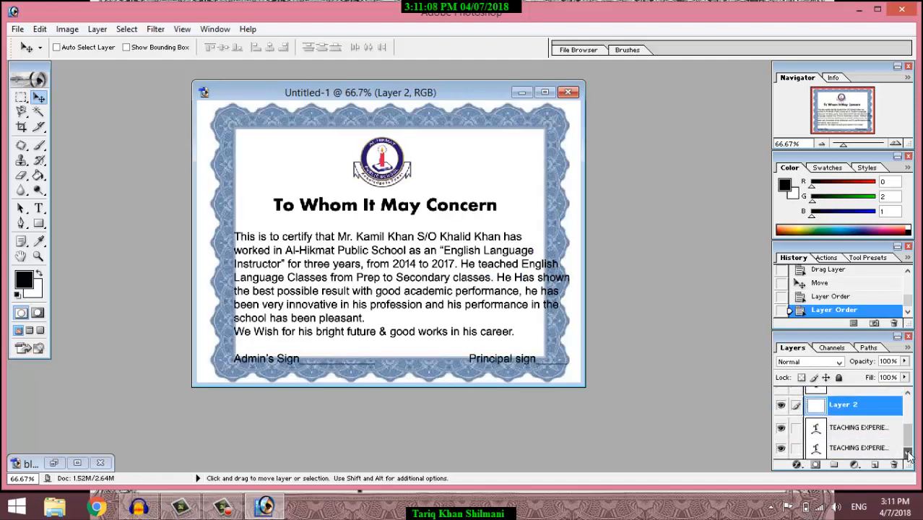
left_click_drag(856, 406, 856, 439)
left_click(908, 455)
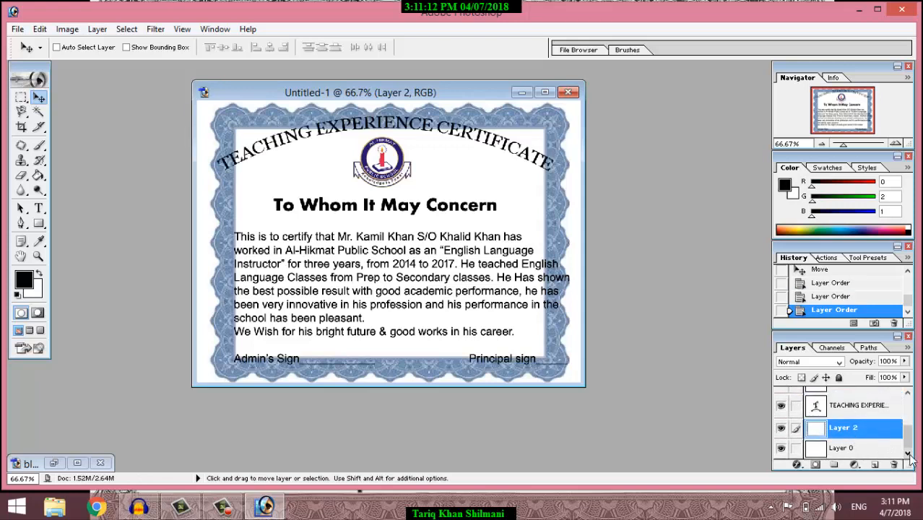
left_click(839, 409)
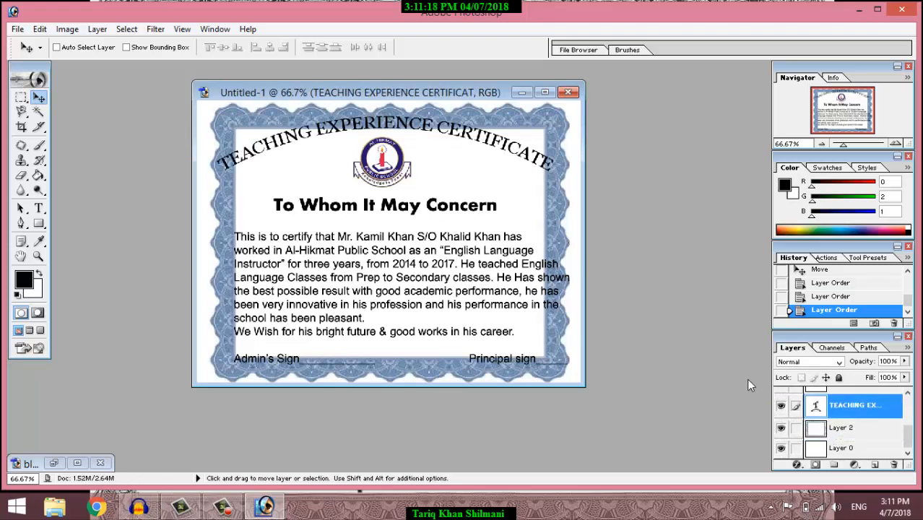
Step: Check Layer 2's layer style and context options, closing them without changes
double_click(829, 429)
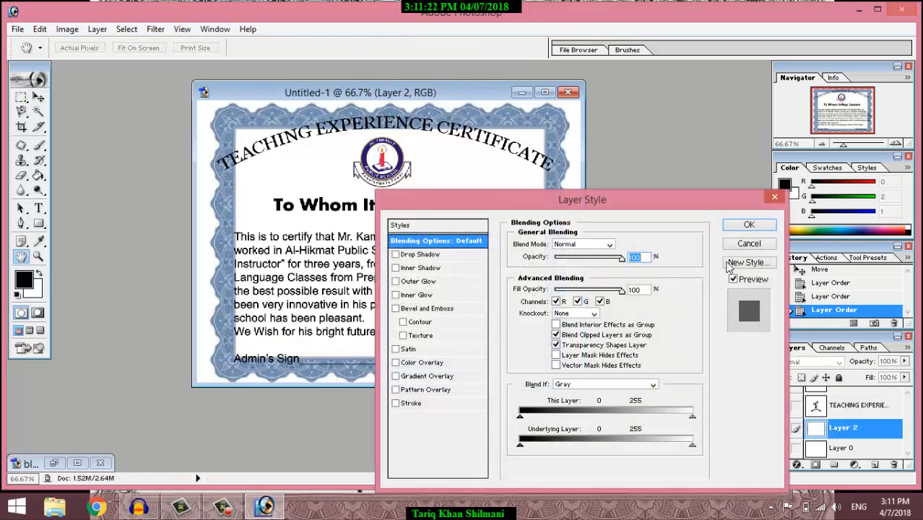
left_click(738, 245)
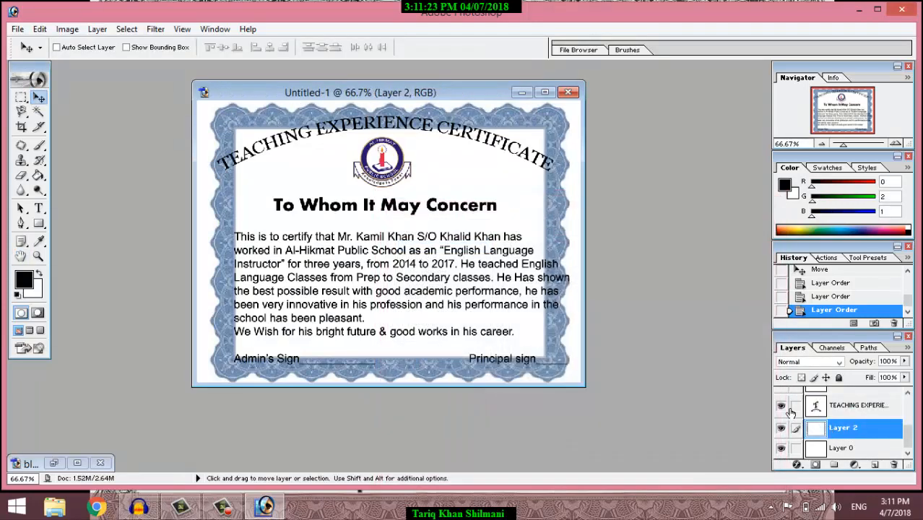
double_click(824, 429)
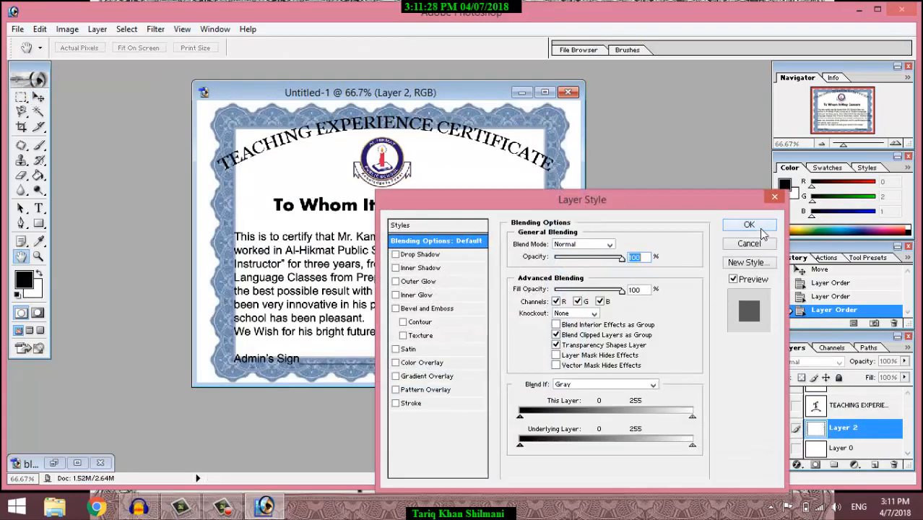
left_click(751, 244)
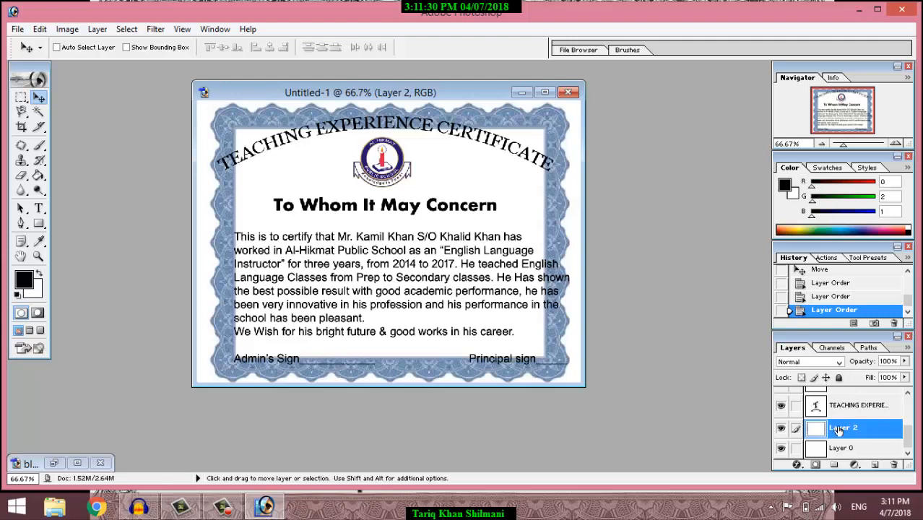
right_click(845, 430)
left_click(463, 253)
right_click(463, 252)
Step: Nudge the frame left and stretch all four edges outward, to about 110.8% height, then apply
left_click(491, 257)
mouse_move(578, 199)
left_mouse_down()
mouse_move(591, 204)
mouse_move(571, 202)
left_mouse_up()
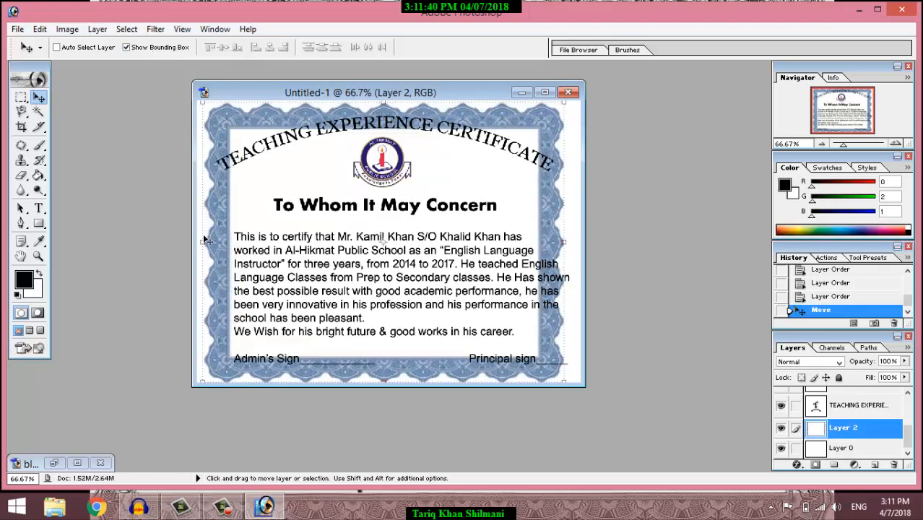
left_click_drag(203, 240, 192, 241)
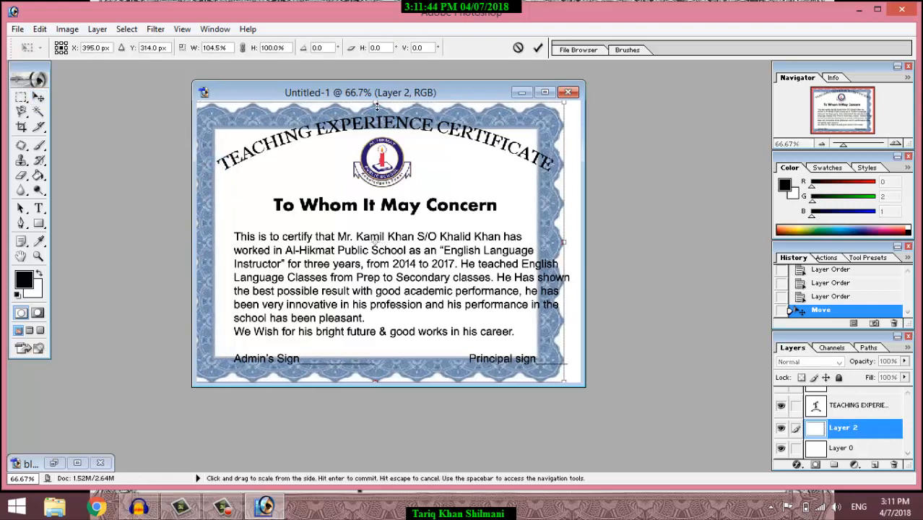
left_click_drag(376, 105, 385, 91)
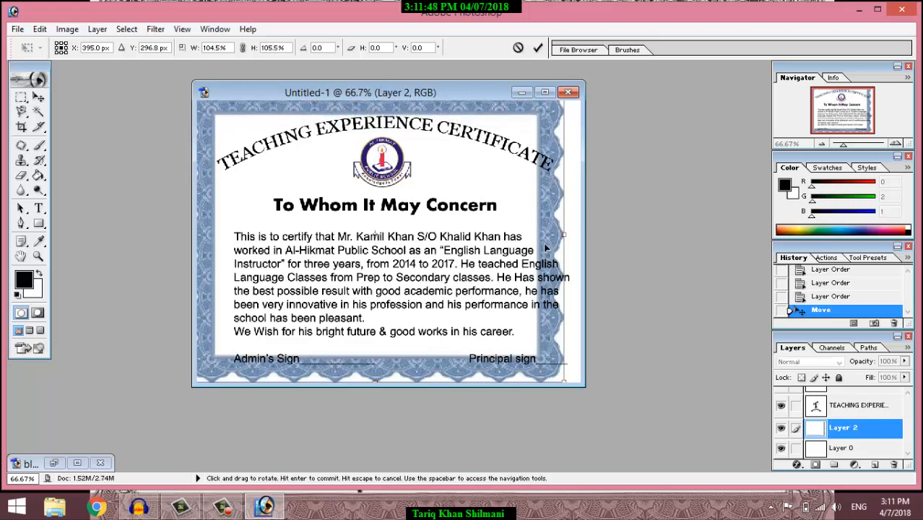
left_click_drag(571, 236, 606, 240)
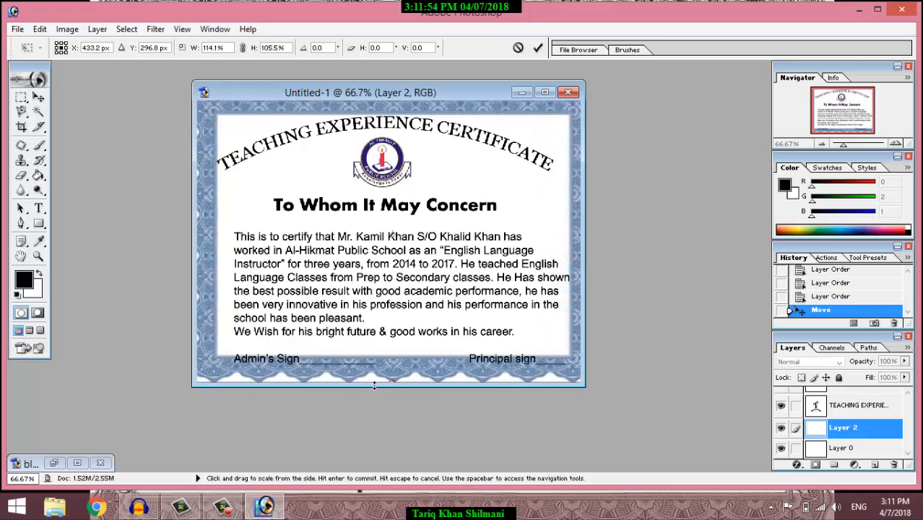
left_click_drag(395, 385, 395, 400)
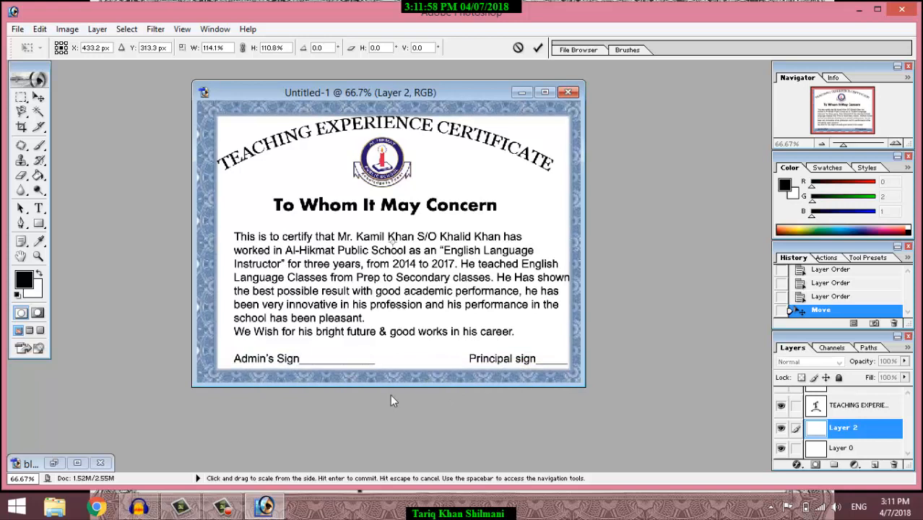
left_click(40, 98)
left_click(439, 202)
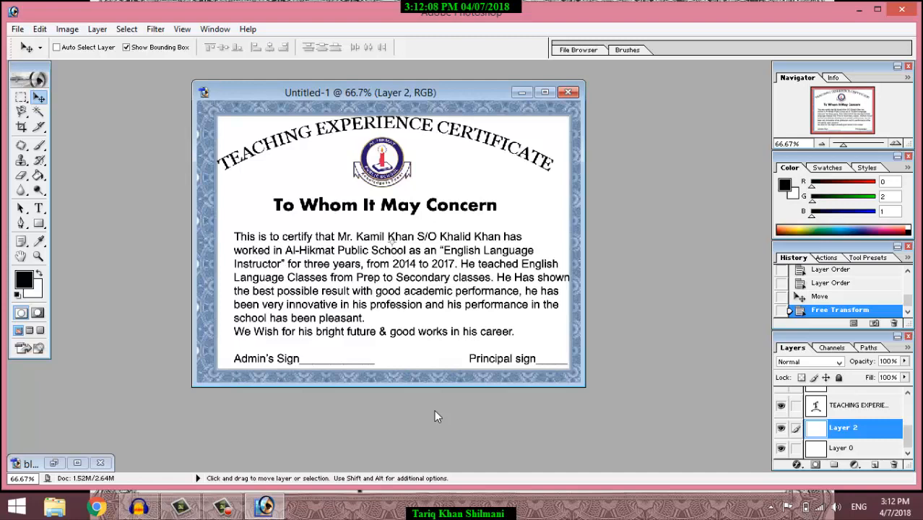
Step: Save the certificate as JPEG 'certificate' on the Desktop, then view it in Windows Photo Viewer
left_click(17, 28)
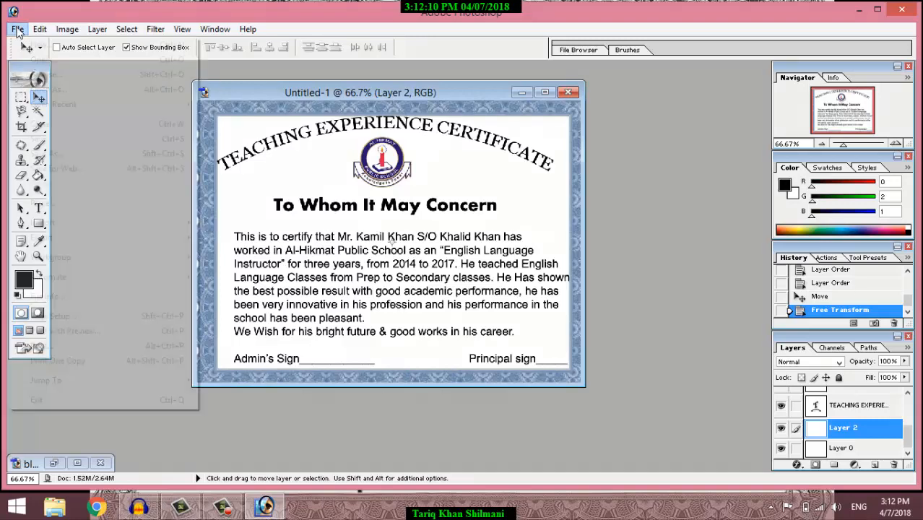
left_click(47, 153)
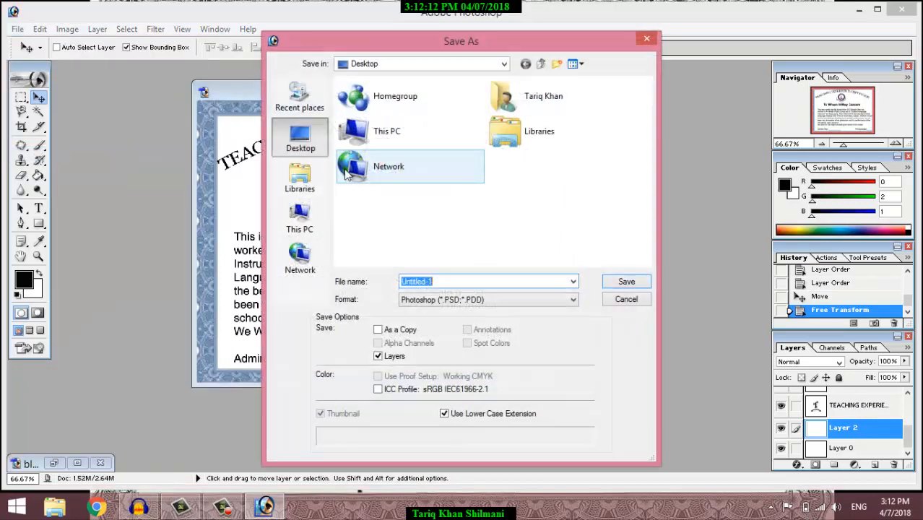
left_click(439, 300)
left_click(441, 364)
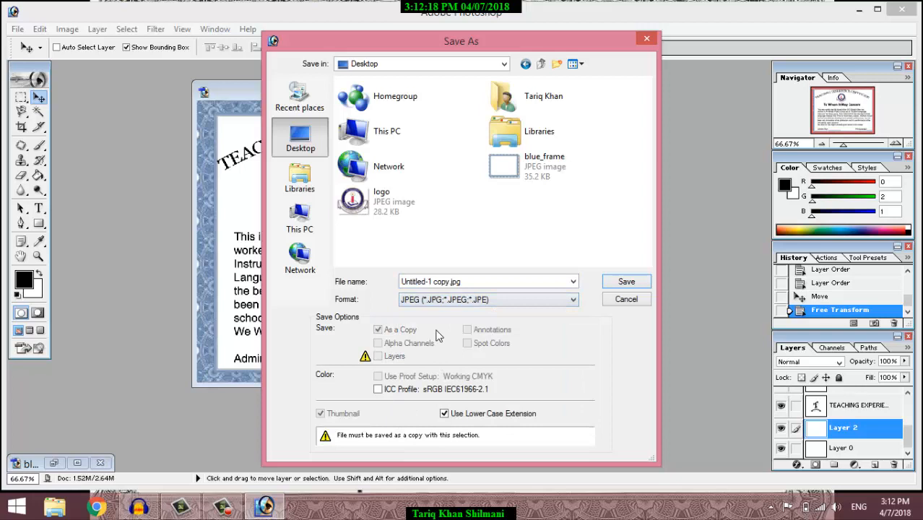
left_click(425, 286)
type("certificate")
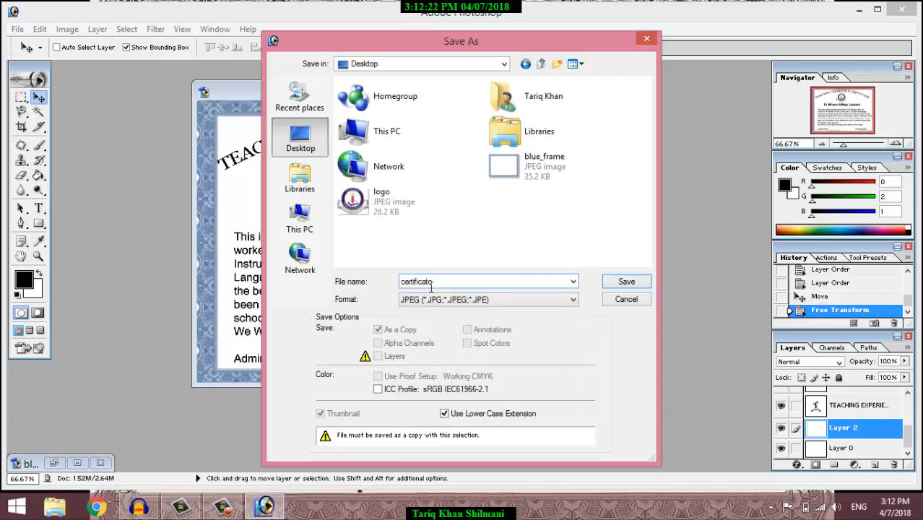
left_click(625, 282)
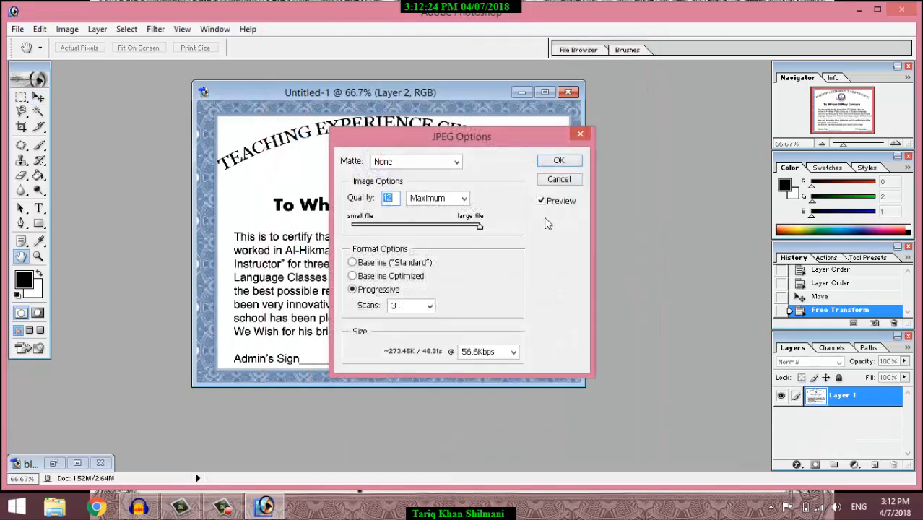
left_click(560, 161)
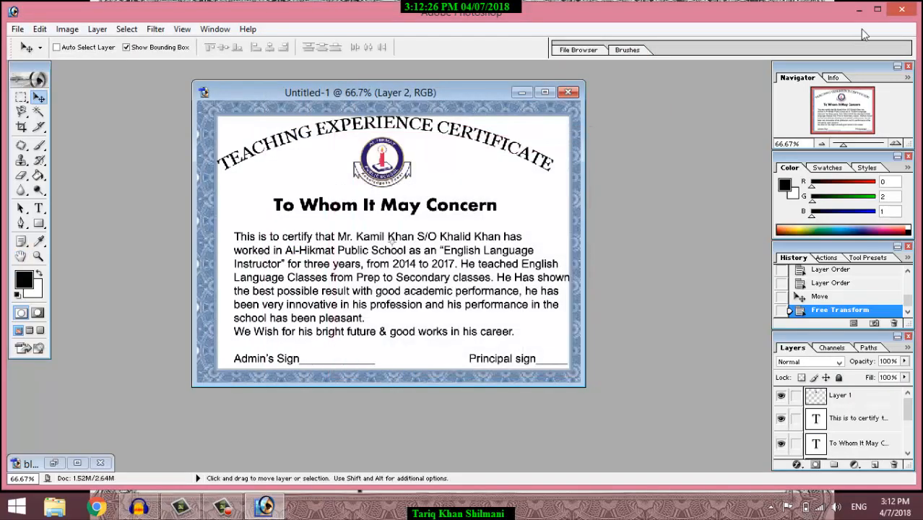
left_click(859, 9)
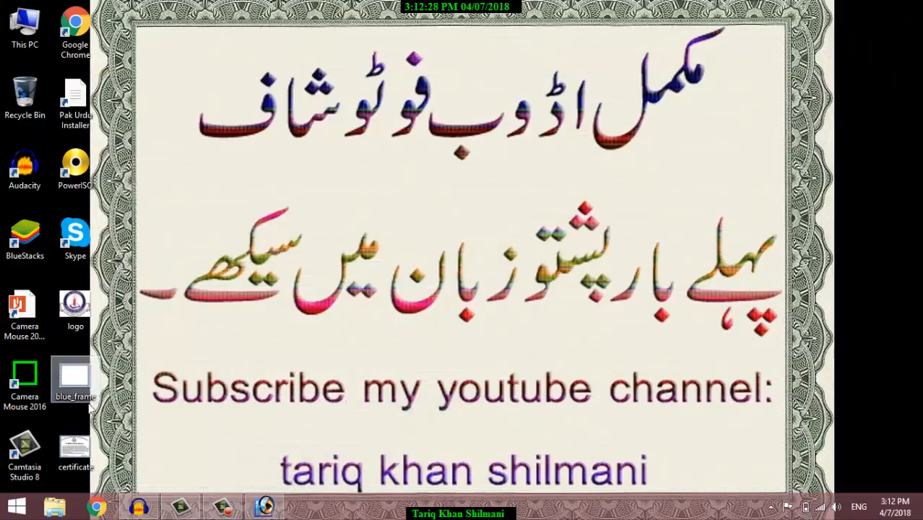
double_click(75, 451)
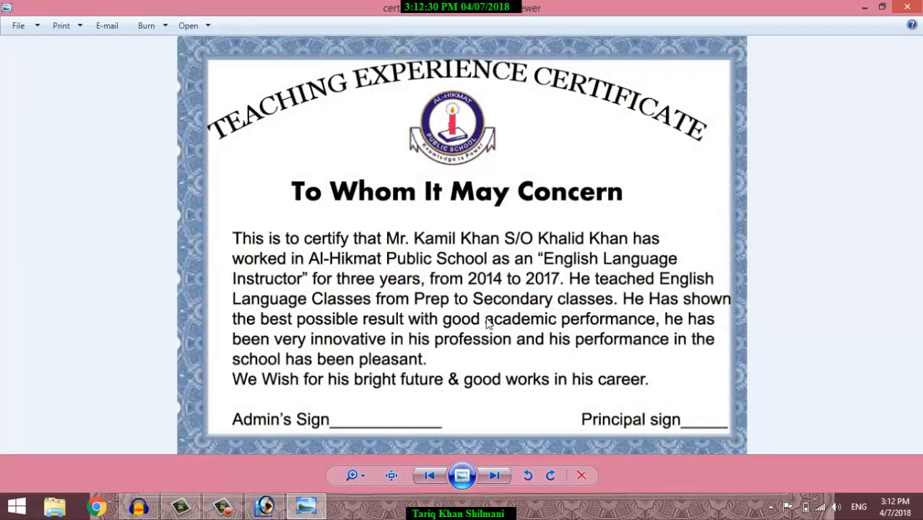